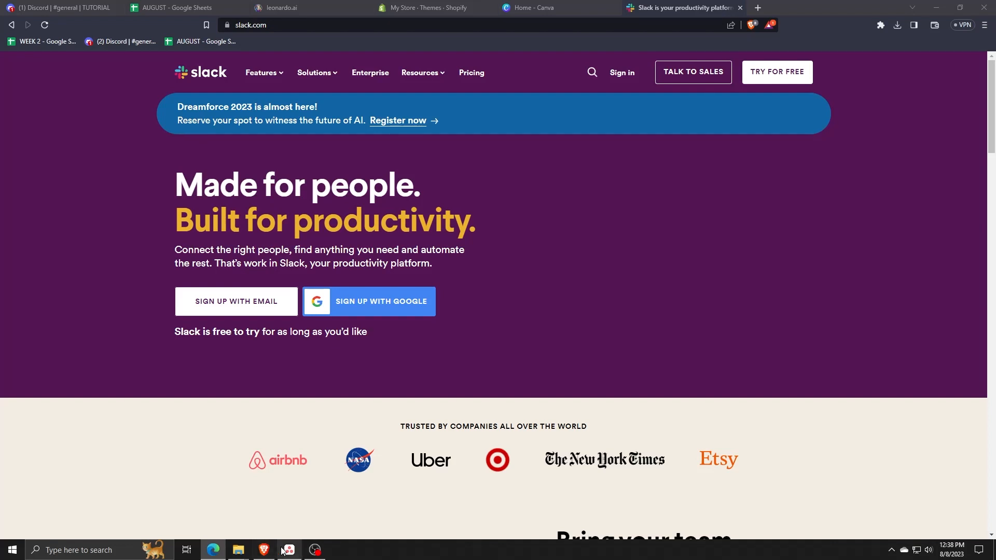
{"action": "left_click", "coordinate": [255, 378]}
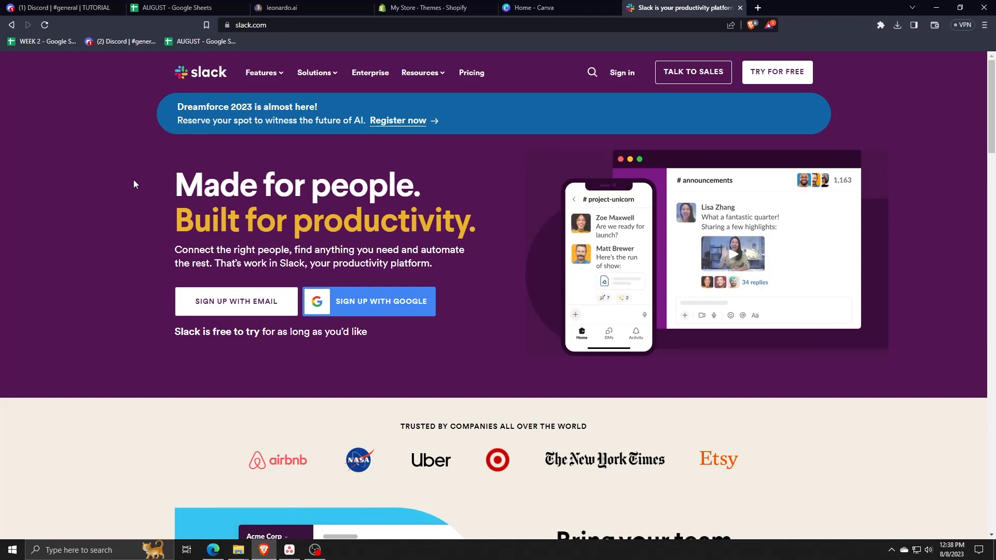
{"action": "scroll", "coordinate": [134, 180], "scroll_direction": "down", "scroll_amount": 1}
{"action": "scroll", "coordinate": [135, 178], "scroll_direction": "up", "scroll_amount": 1}
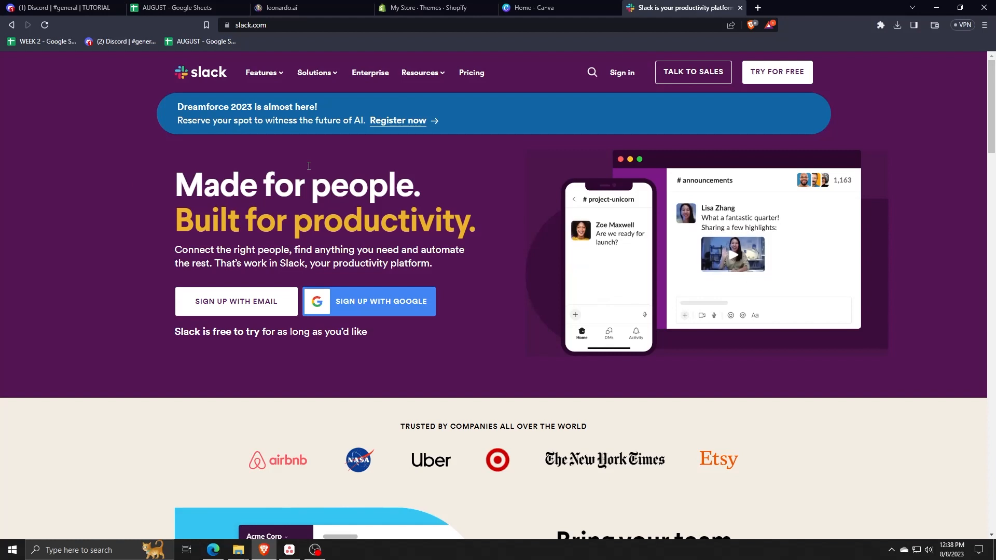
{"action": "key", "text": "alt+Tab"}
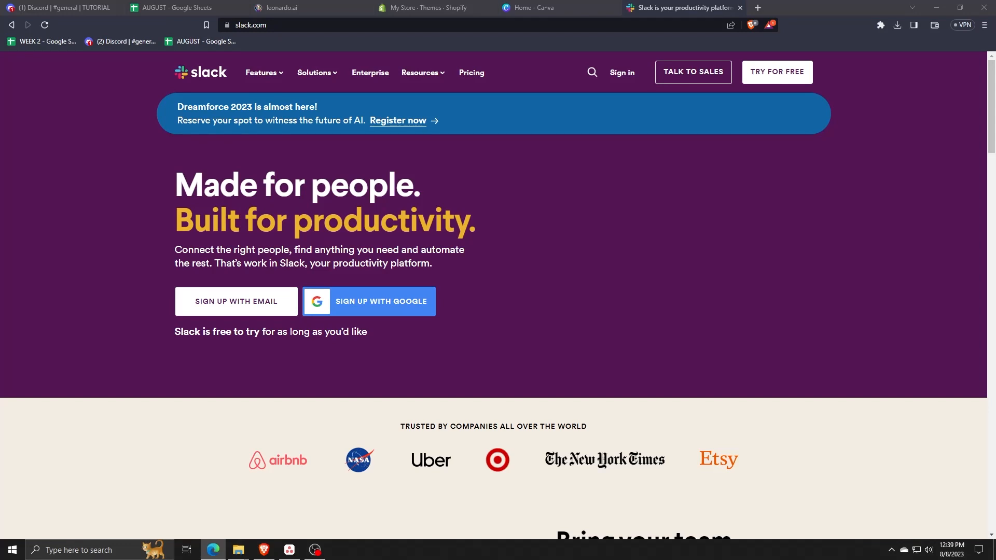
Start a free Slack sign-up and authenticate with the existing Google account.
{"action": "left_click", "coordinate": [786, 74]}
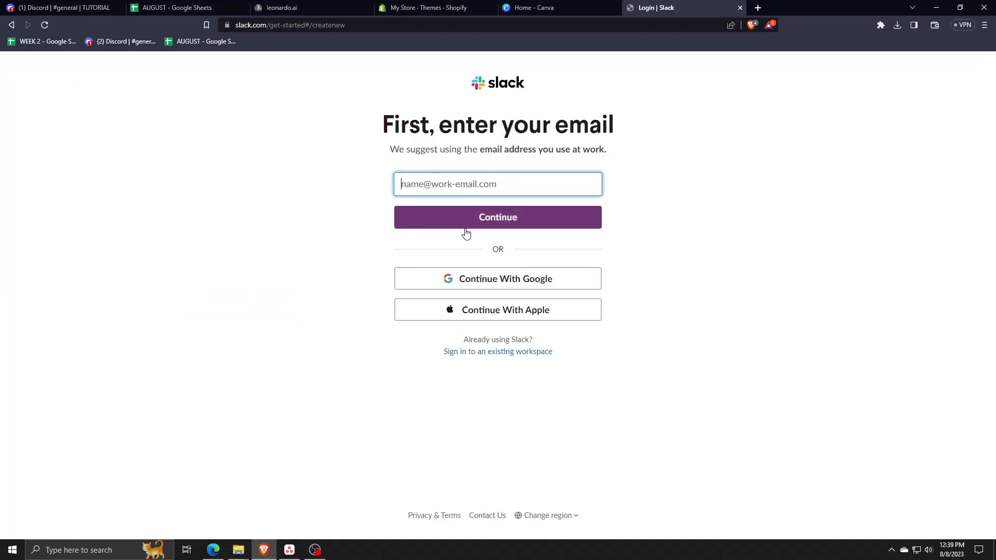
{"action": "left_click", "coordinate": [470, 280]}
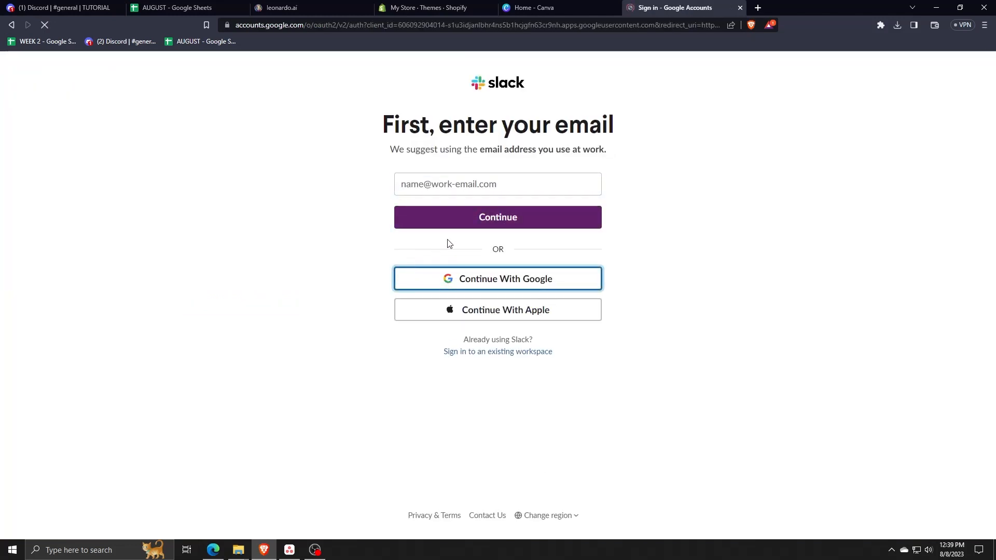
{"action": "left_click", "coordinate": [440, 292]}
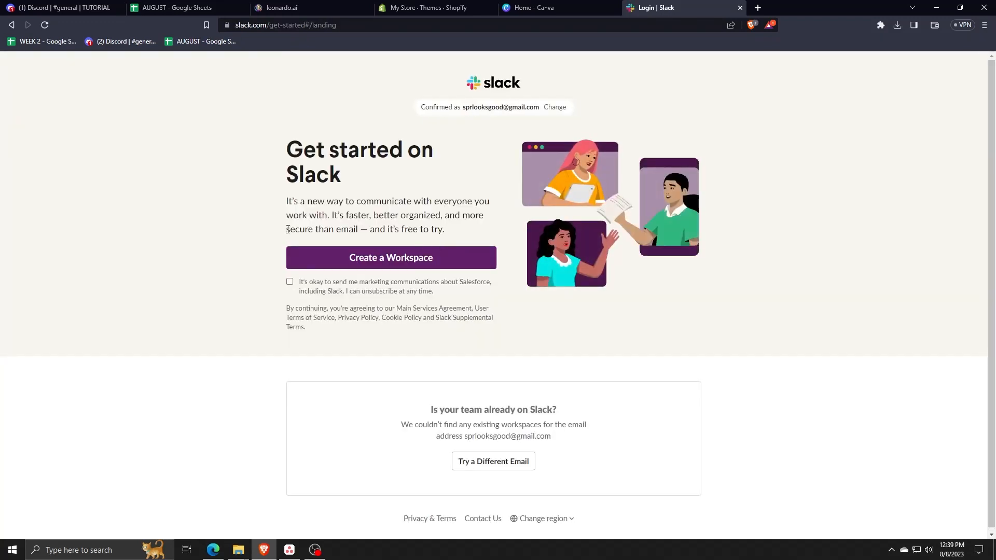
{"action": "key", "text": "alt+Tab"}
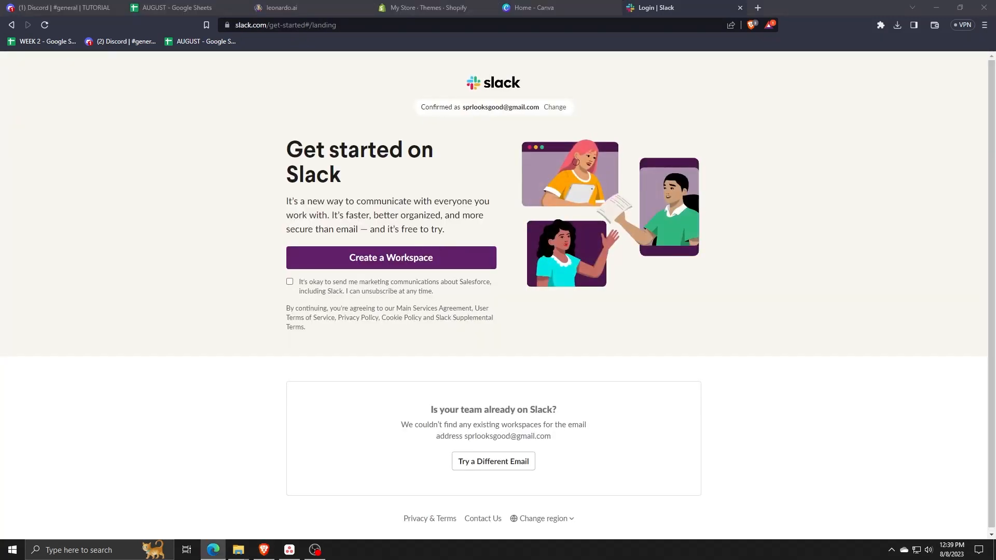
{"action": "left_click", "coordinate": [293, 223]}
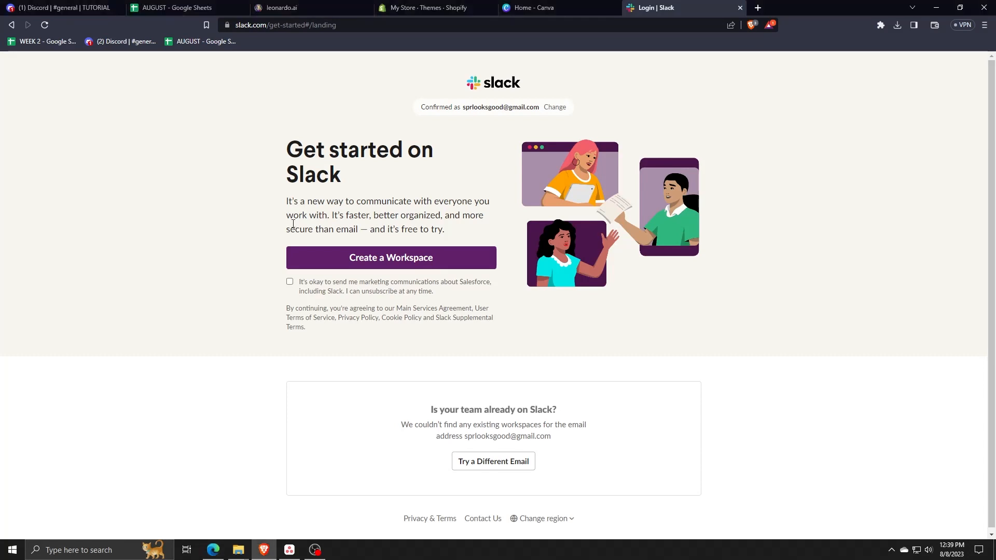
{"action": "key", "text": "alt+Tab"}
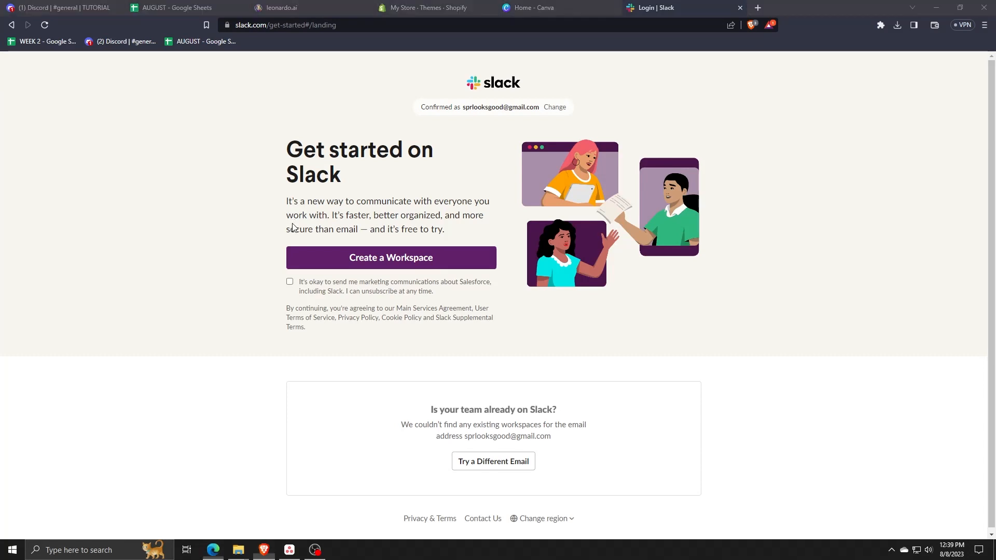
{"action": "key", "text": "alt+Tab"}
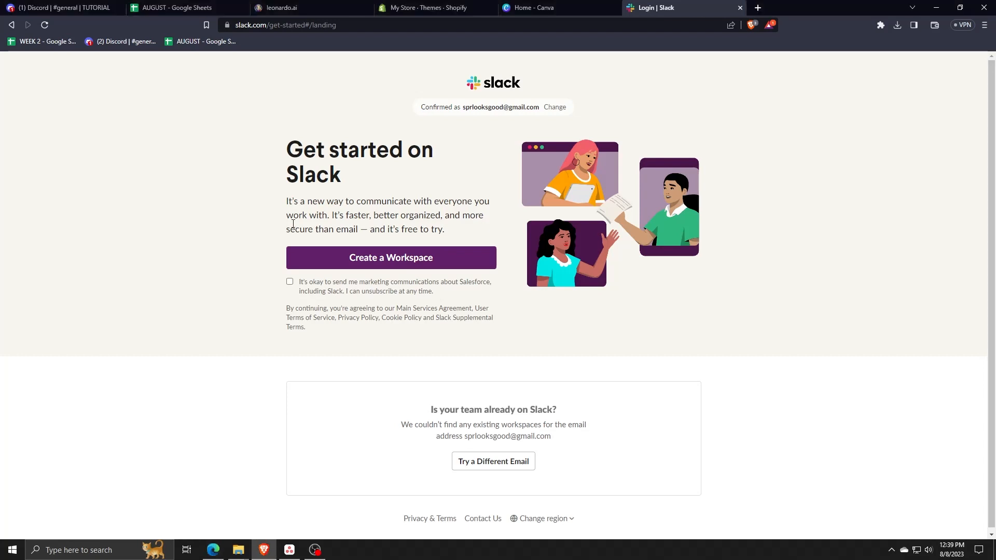
{"action": "key", "text": "alt+Tab"}
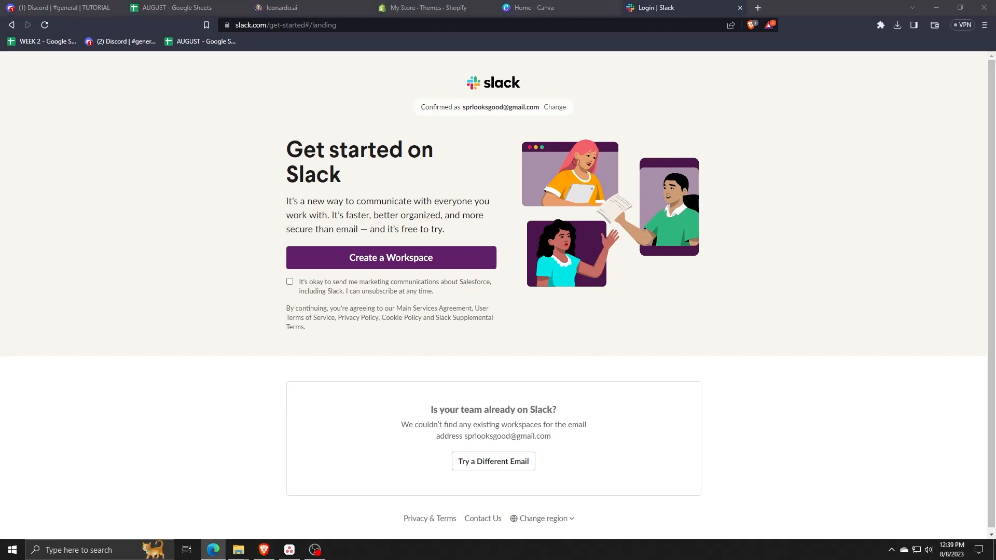
Create a new workspace and name the company or team "Tutorial".
{"action": "key", "text": "alt+Tab"}
{"action": "left_click", "coordinate": [312, 253]}
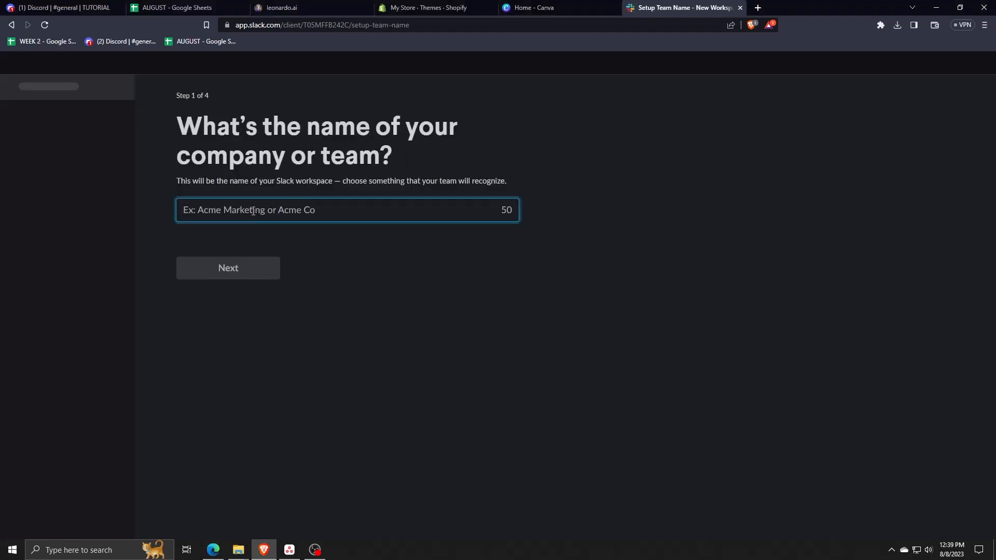
{"action": "key", "text": "alt+Tab"}
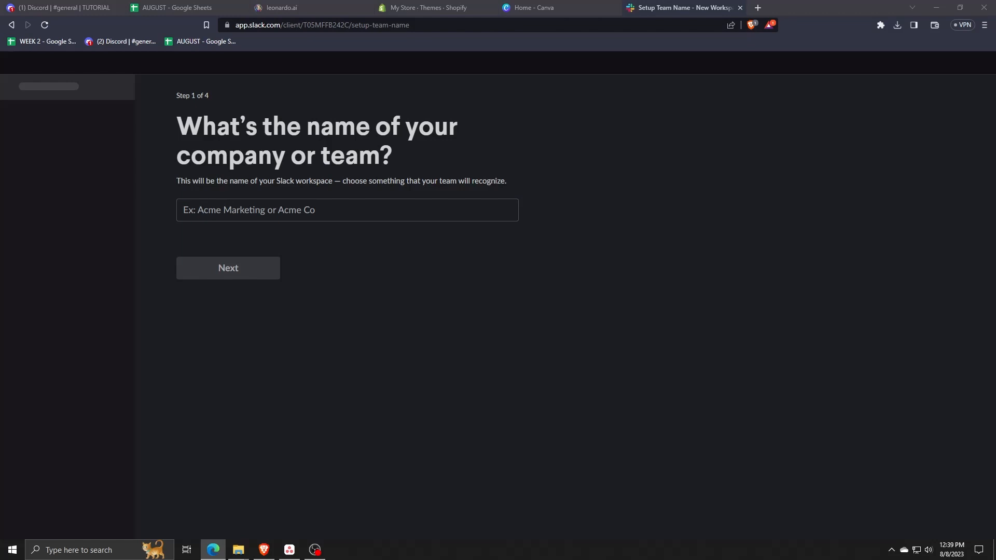
{"action": "key", "text": "alt+Tab"}
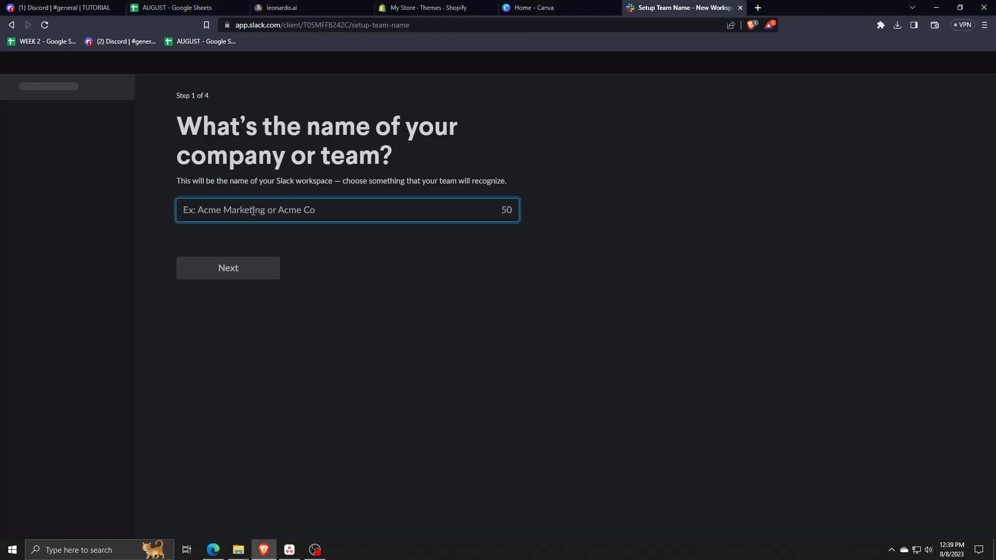
{"action": "type", "text": "Tutorial"}
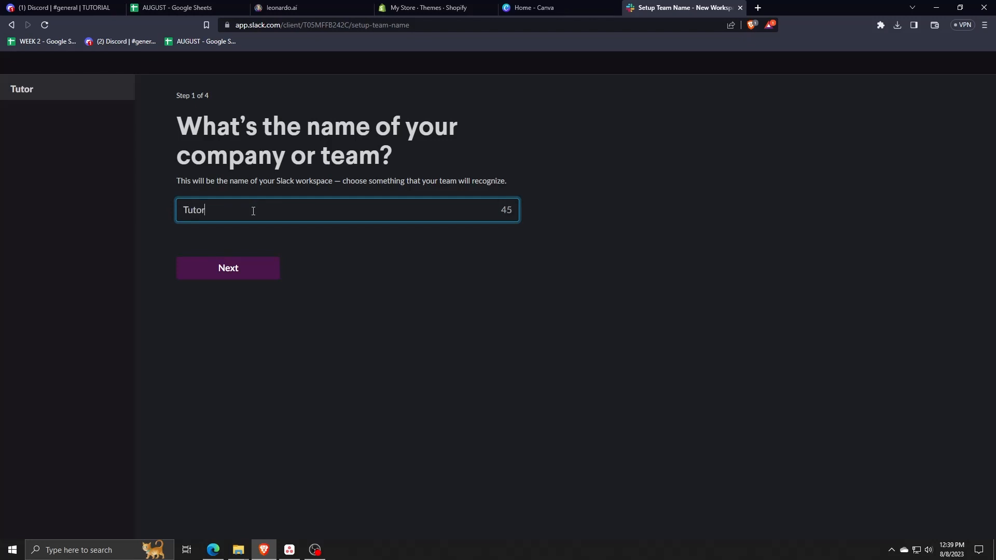
{"action": "left_click", "coordinate": [256, 264]}
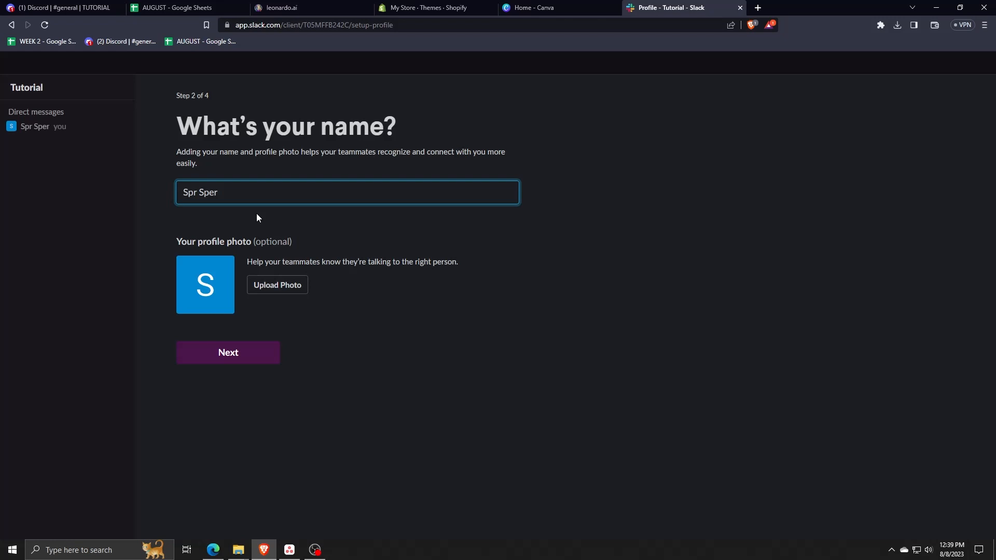
Accept the prefilled profile name without uploading a photo, and skip adding coworkers to the team.
{"action": "left_click", "coordinate": [249, 355]}
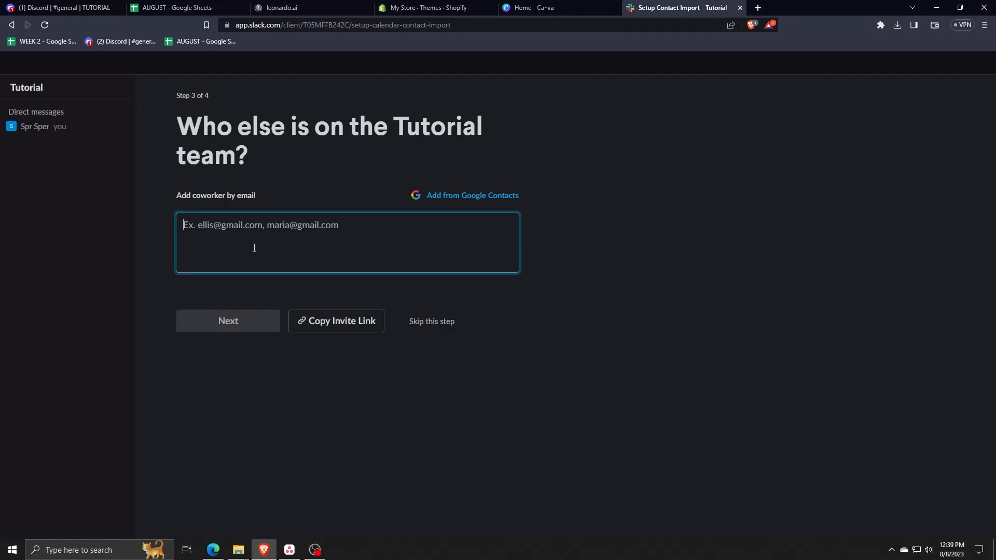
{"action": "left_click", "coordinate": [441, 329]}
{"action": "left_click", "coordinate": [602, 333]}
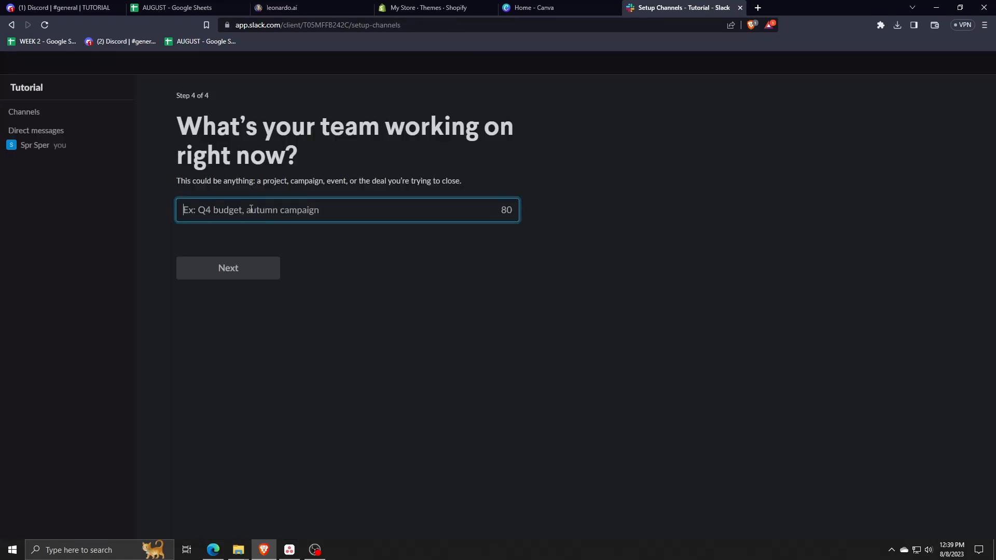
Enter "Editing" as what the team is working on and finish the setup, dismissing the first-channel introduction.
{"action": "type", "text": "Editing"}
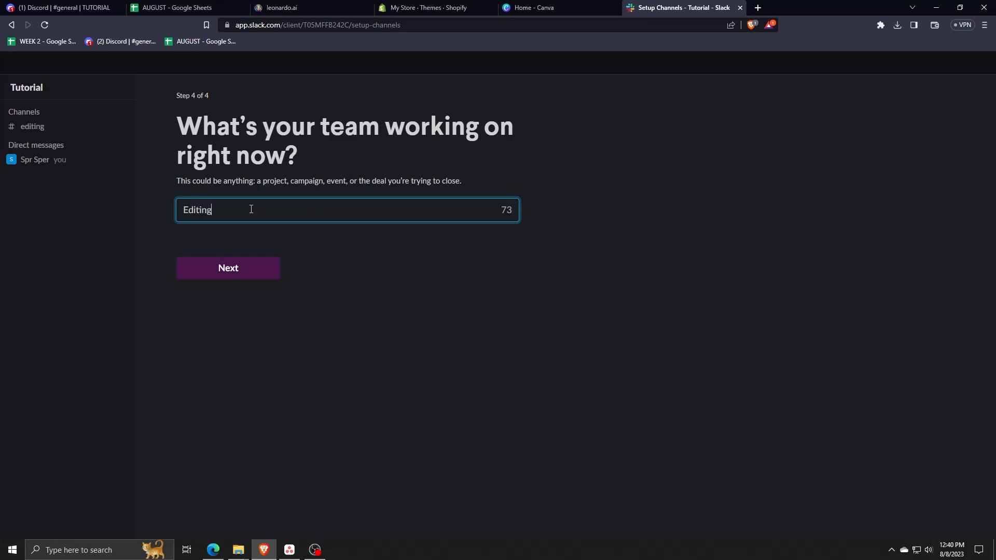
{"action": "left_click", "coordinate": [231, 270]}
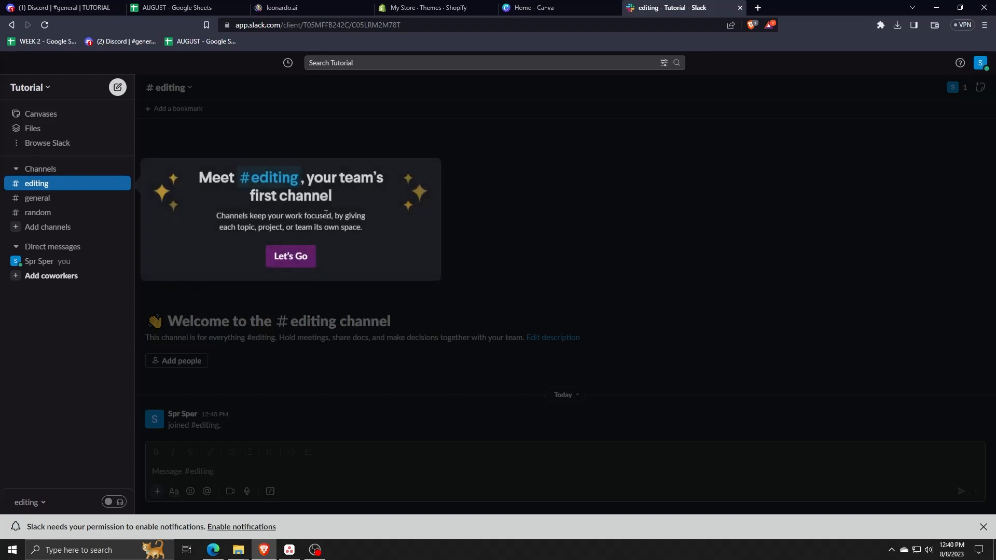
{"action": "left_click", "coordinate": [300, 260]}
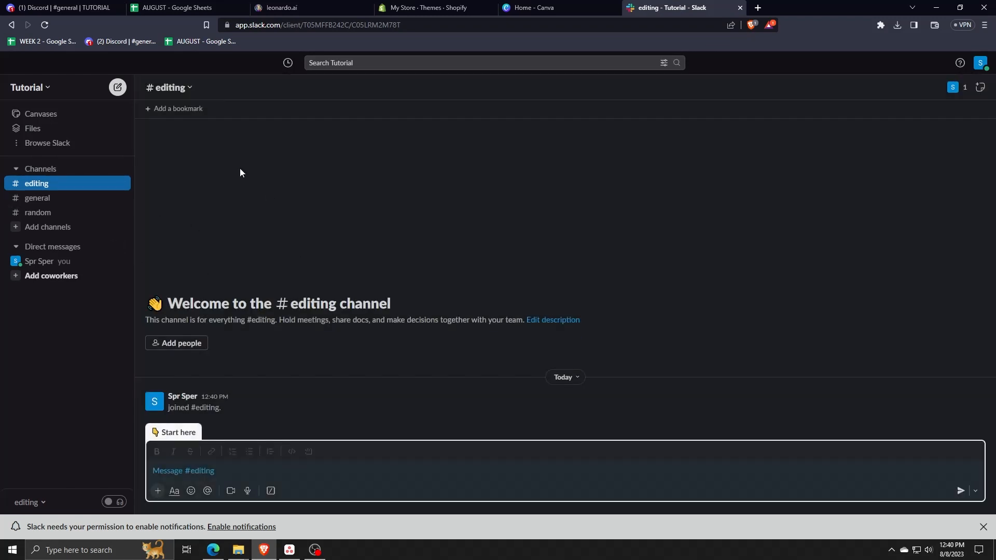
{"action": "key", "text": "alt+Tab"}
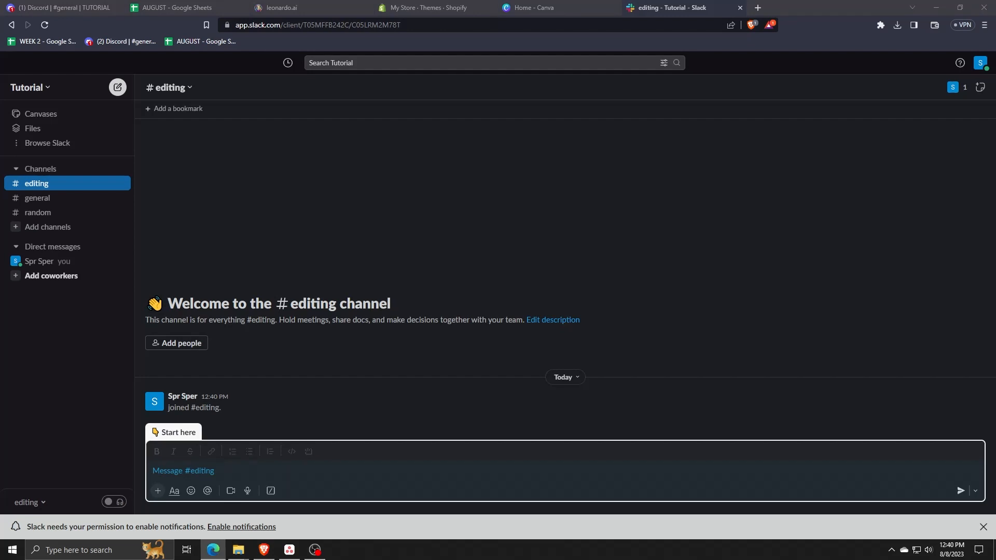
{"action": "key", "text": "alt+Tab"}
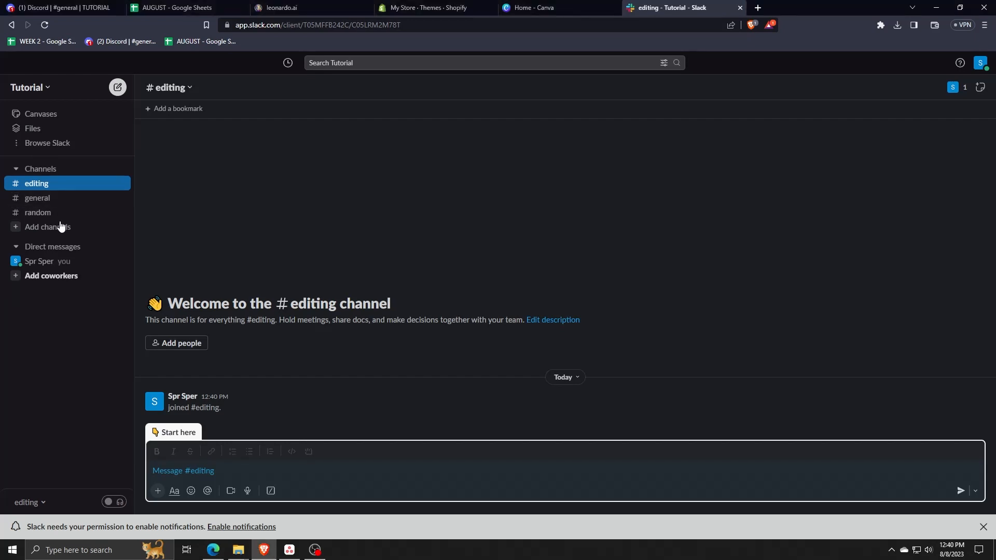
{"action": "key", "text": "alt+Tab"}
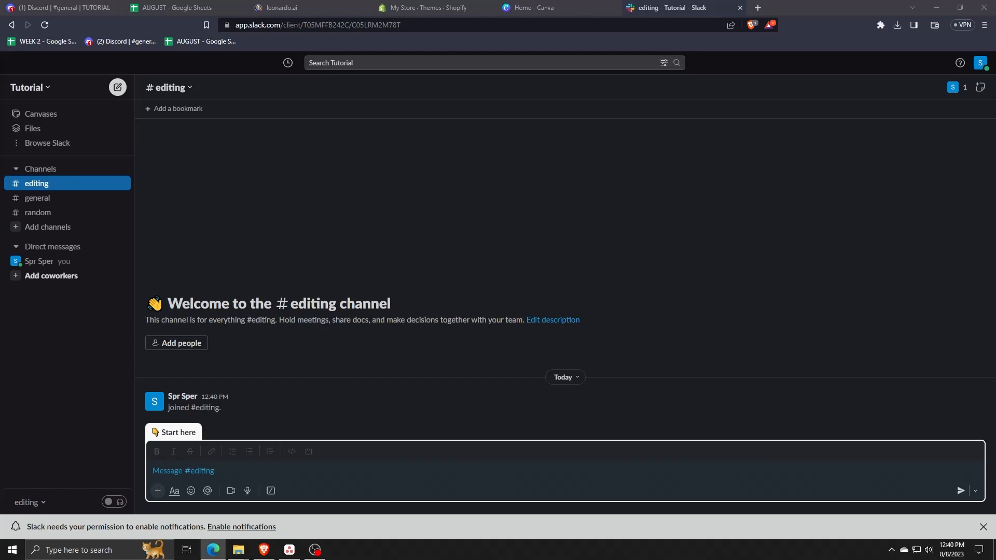
{"action": "left_click", "coordinate": [144, 225]}
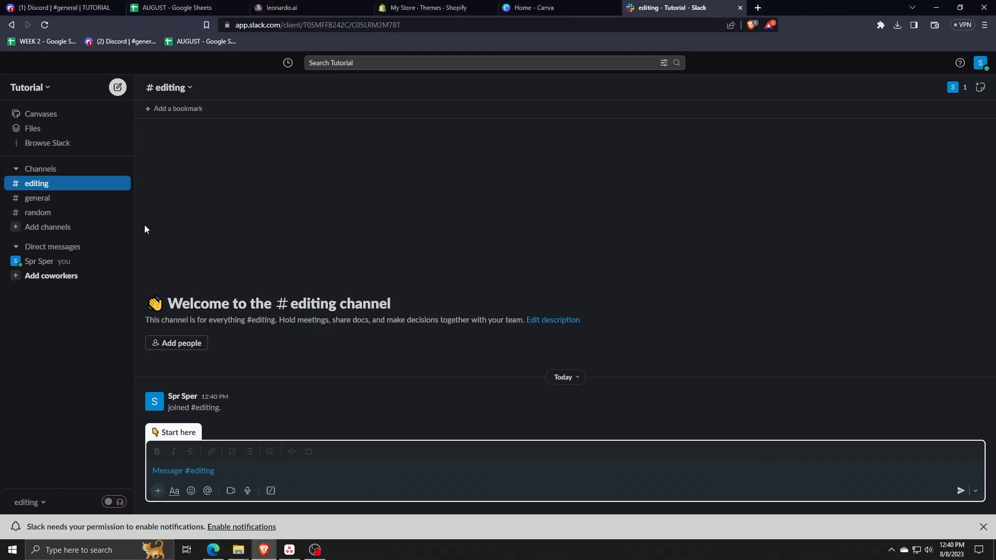
View the general and random channels and the options for adding channels.
{"action": "left_click", "coordinate": [63, 203]}
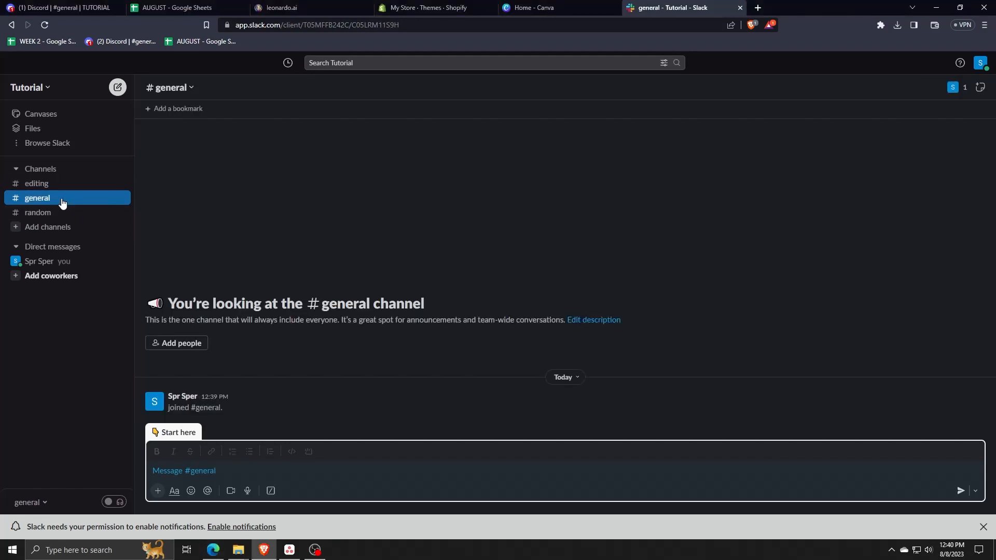
{"action": "left_click", "coordinate": [70, 213]}
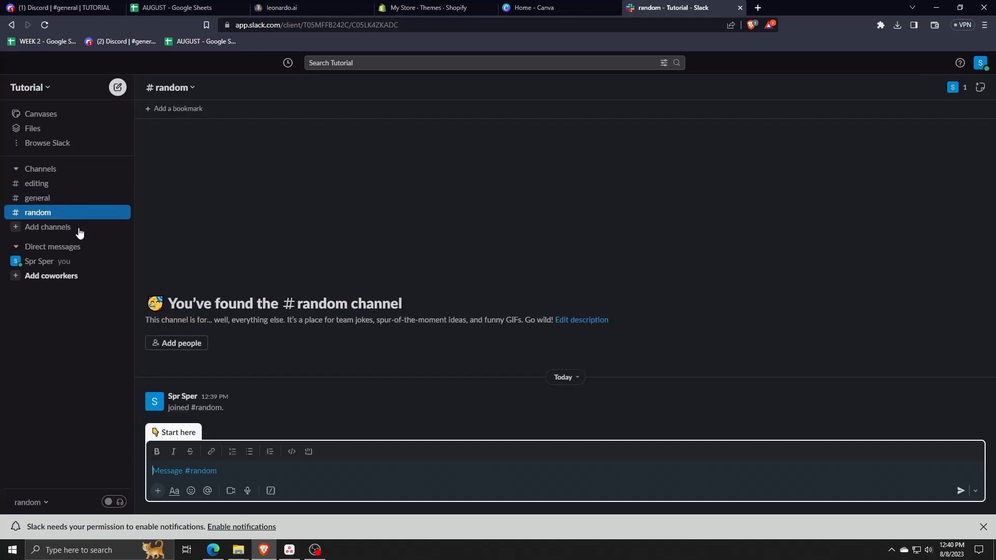
{"action": "left_click", "coordinate": [79, 228]}
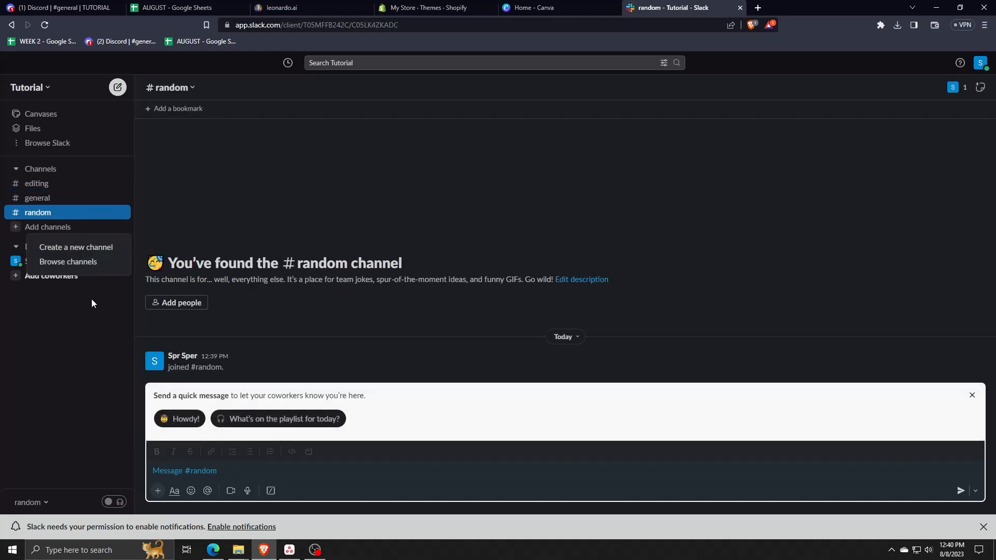
{"action": "left_click", "coordinate": [95, 332]}
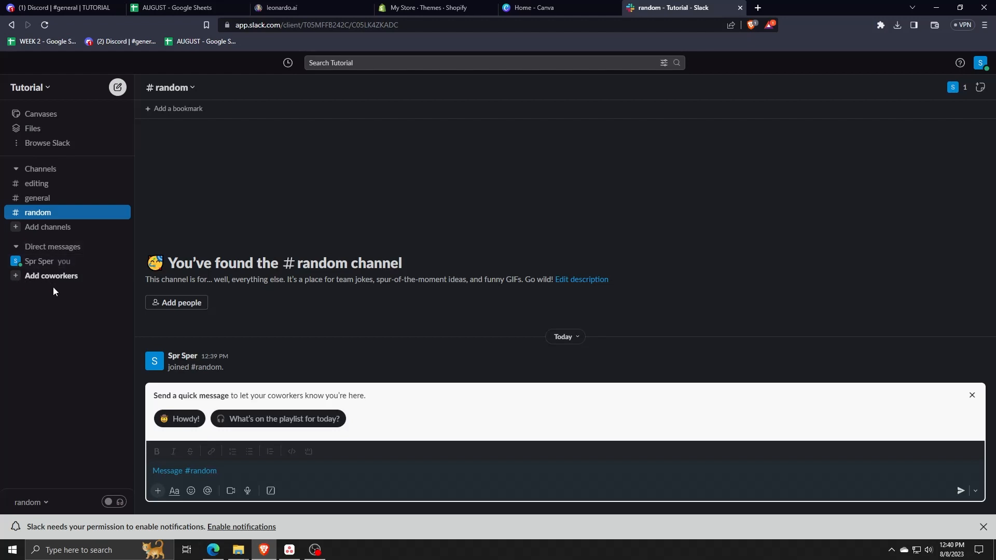
Open the coworker invitation for the Tutorial workspace and copy its invite link.
{"action": "left_click", "coordinate": [19, 276]}
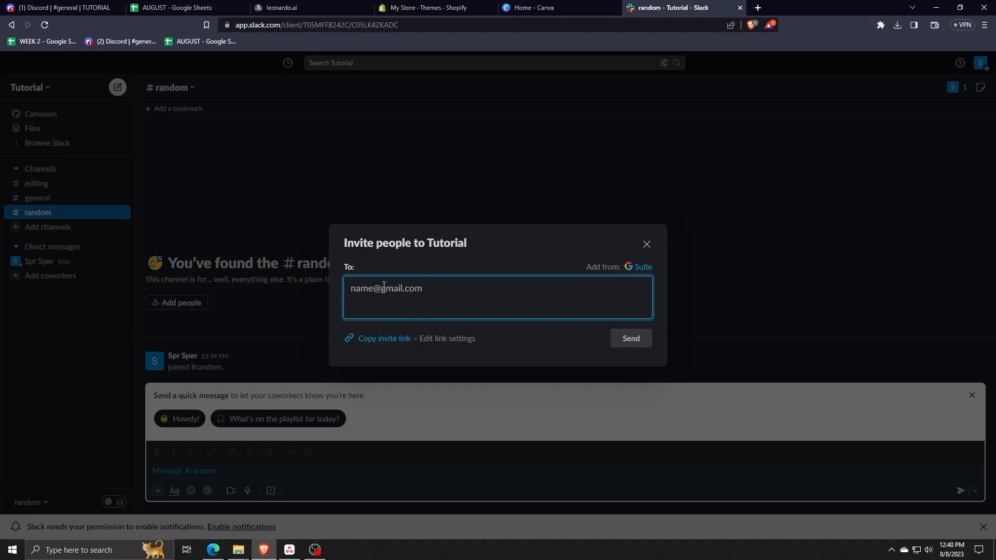
{"action": "left_click", "coordinate": [348, 340]}
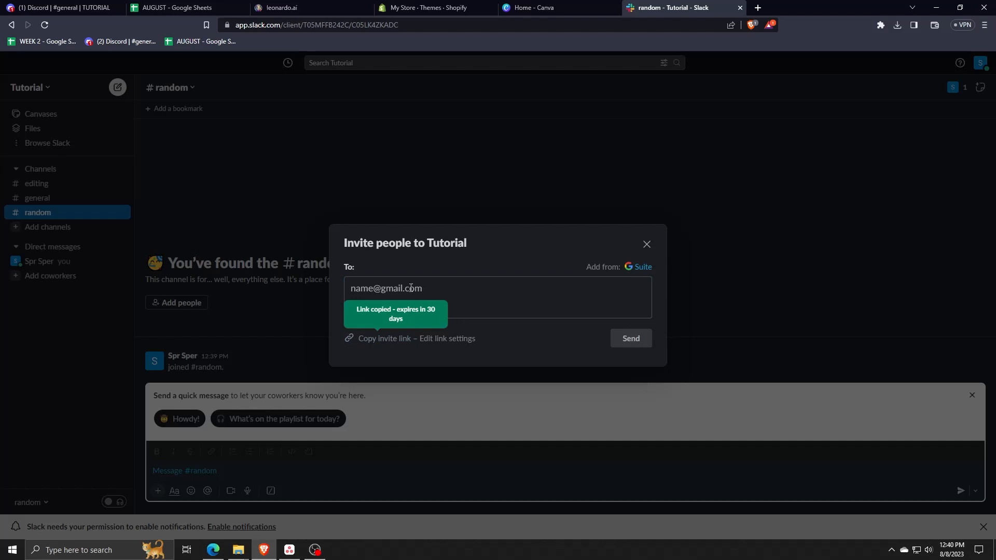
Try entering the copied invite link as the invitation's recipient, and close the invitation without sending it.
{"action": "left_click", "coordinate": [393, 288]}
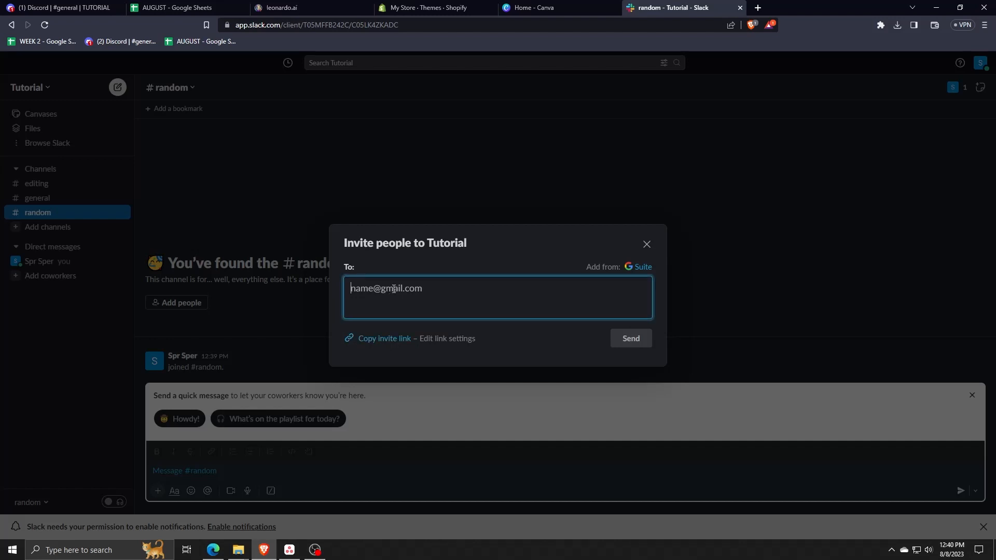
{"action": "key", "text": "ctrl+v"}
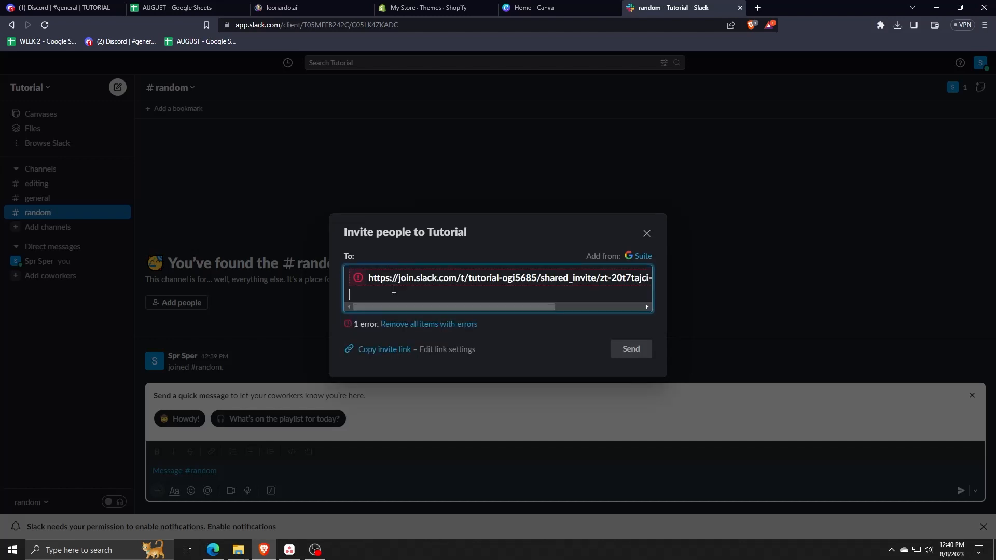
{"action": "left_click", "coordinate": [438, 288]}
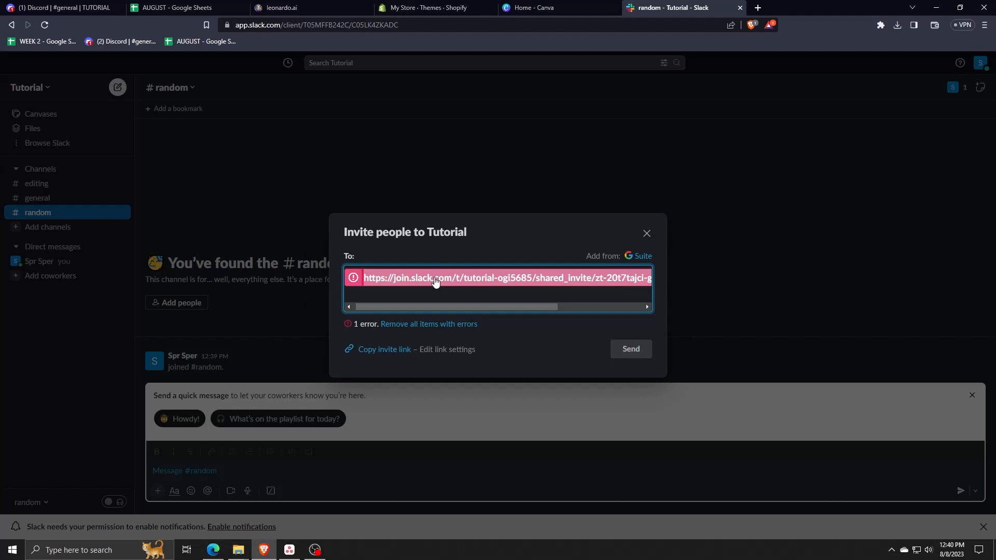
{"action": "left_click", "coordinate": [646, 235]}
{"action": "key", "text": "alt+Tab"}
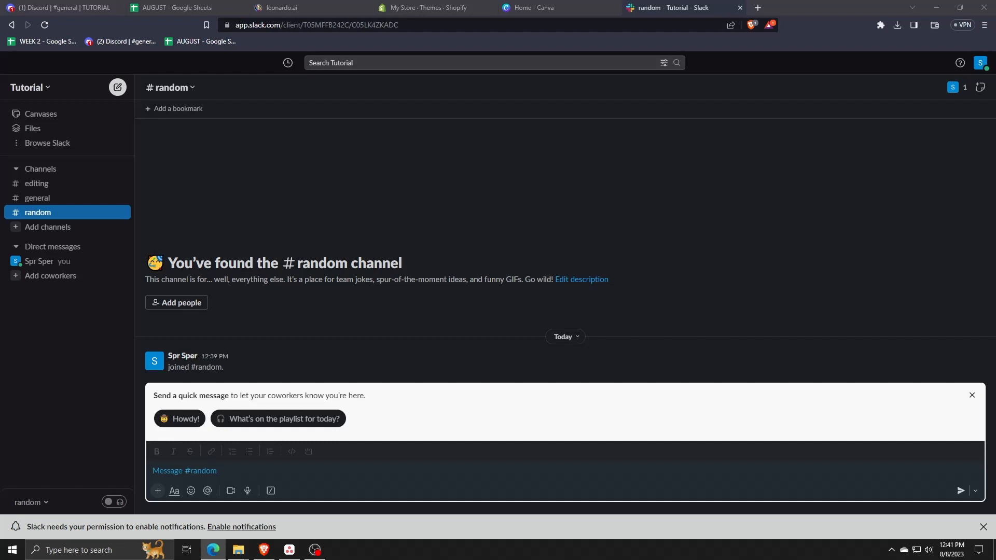
{"action": "left_click", "coordinate": [226, 316]}
{"action": "key", "text": "alt+Tab"}
{"action": "left_click", "coordinate": [248, 303]}
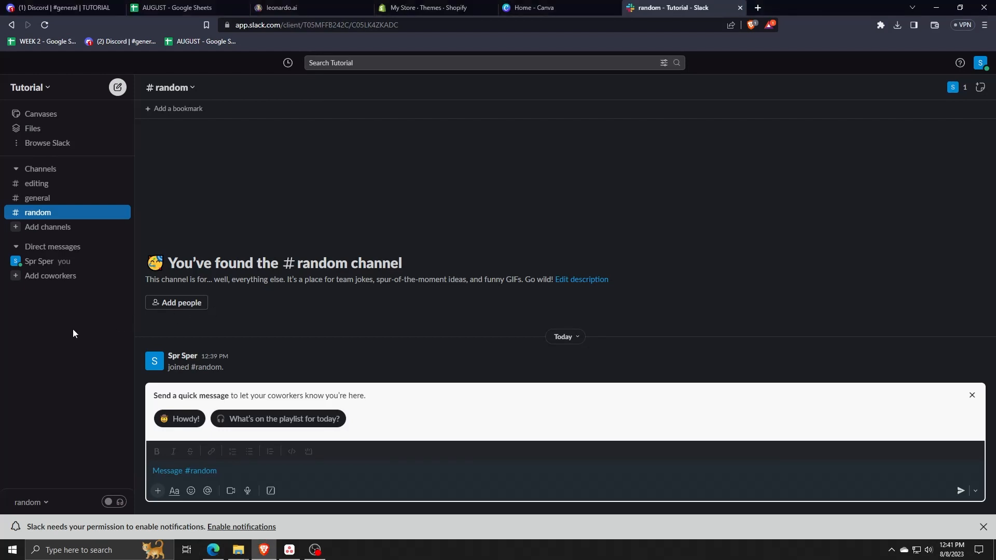
{"action": "key", "text": "alt+Tab"}
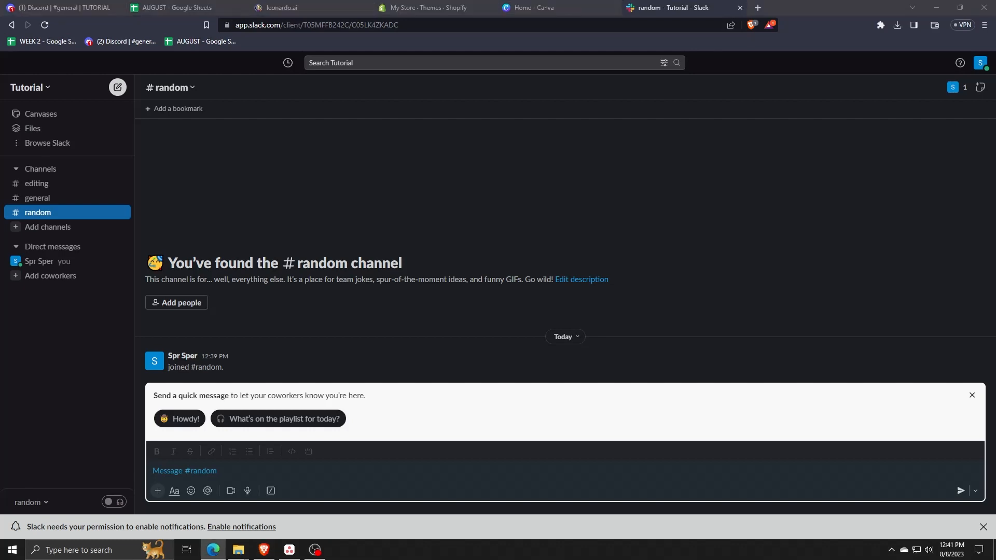
Examine the Tutorial workspace's options, including those for adding workspaces, and close them without choosing any.
{"action": "left_click", "coordinate": [48, 88]}
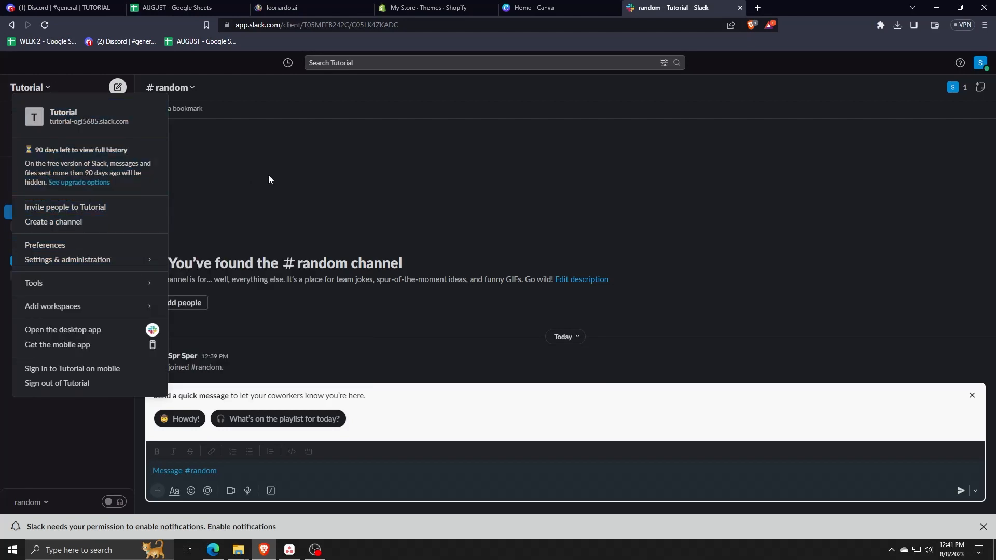
{"action": "key", "text": "alt+Tab"}
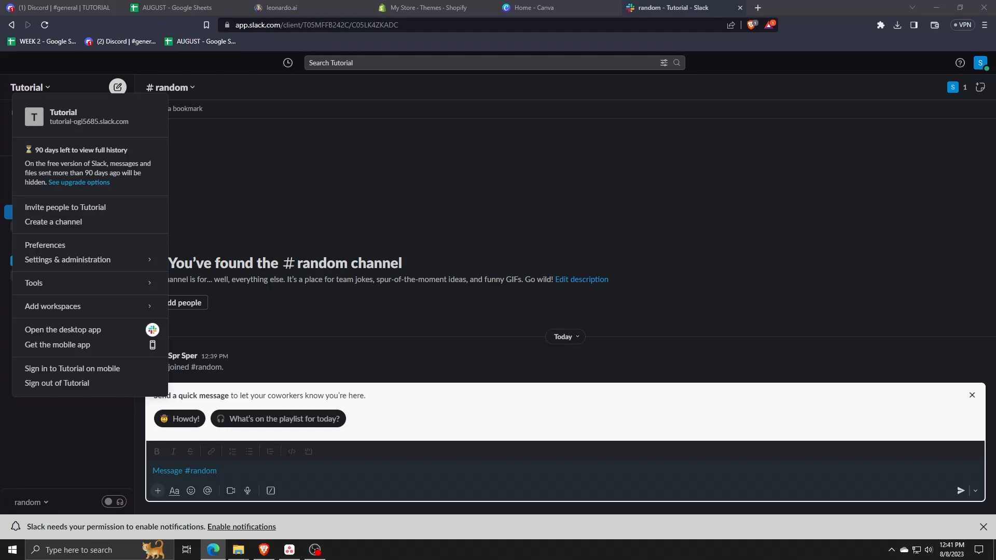
{"action": "key", "text": "alt+Tab"}
{"action": "key", "text": "alt+Tab"}
{"action": "key", "text": "alt+Tab"}
{"action": "mouse_move", "coordinate": [89, 314]}
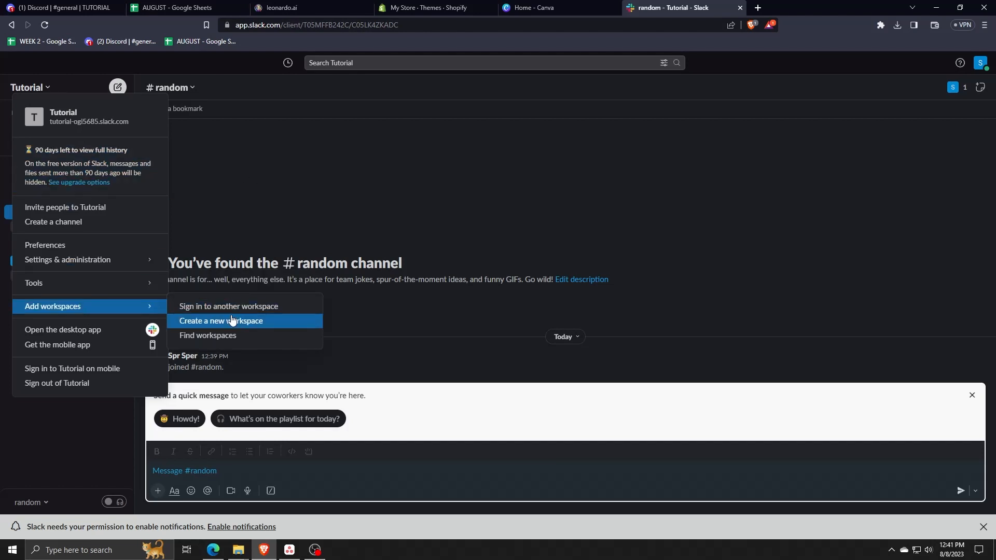
{"action": "key", "text": "alt+Tab"}
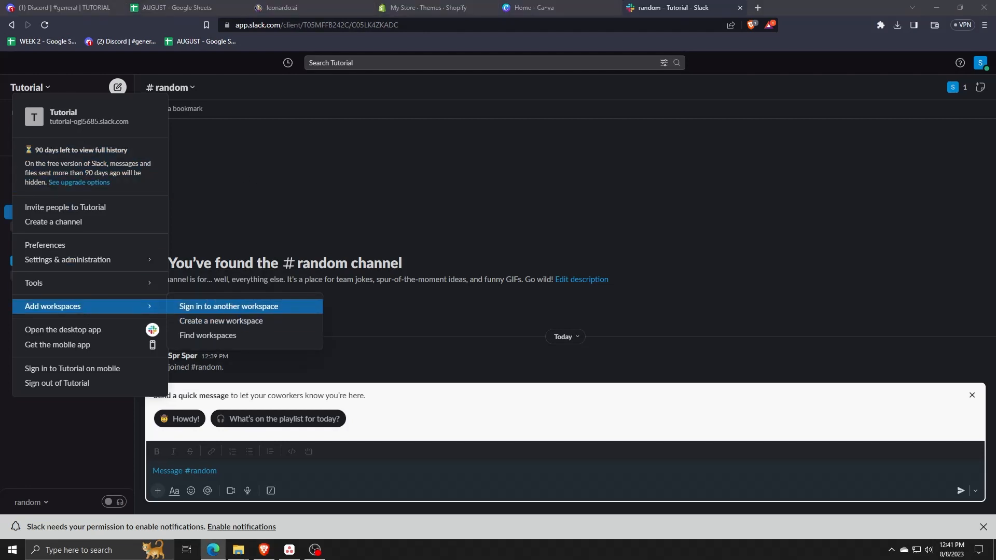
{"action": "key", "text": "alt+Tab"}
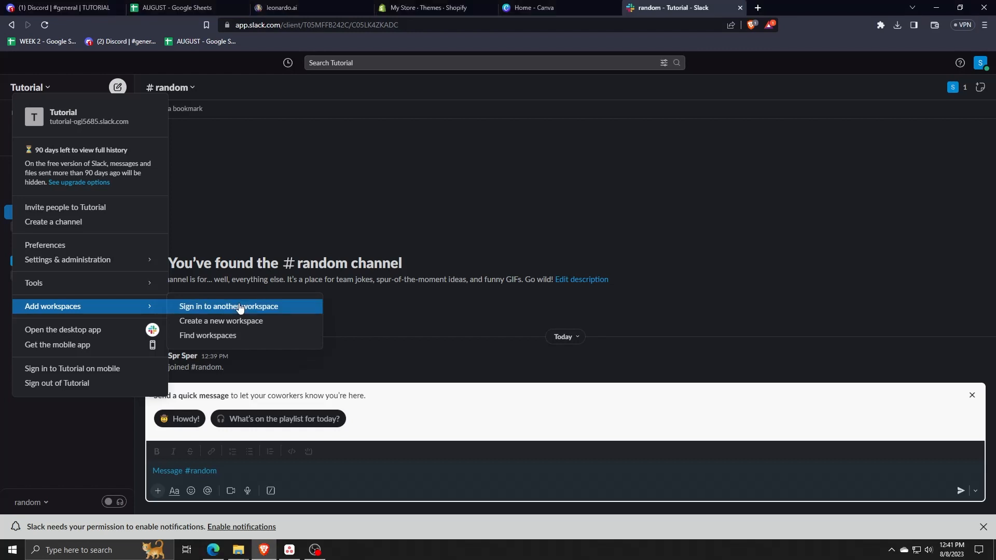
{"action": "key", "text": "alt+Tab"}
{"action": "key", "text": "alt+Tab"}
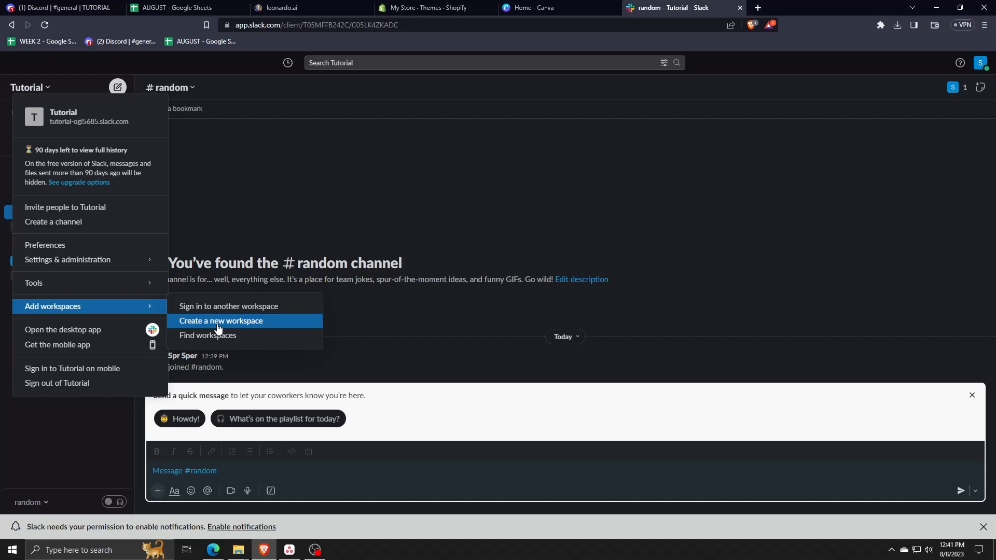
{"action": "key", "text": "alt+Tab"}
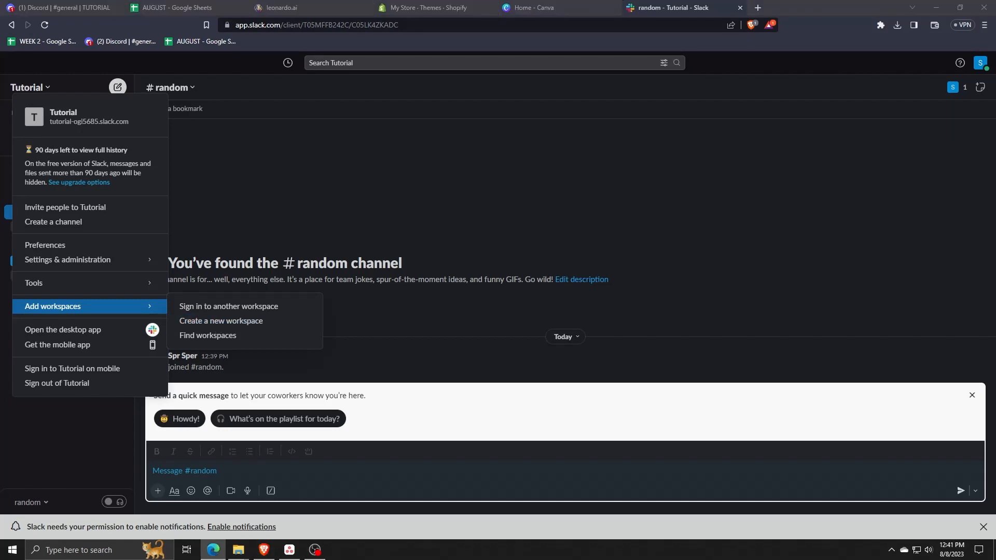
{"action": "key", "text": "alt+Tab"}
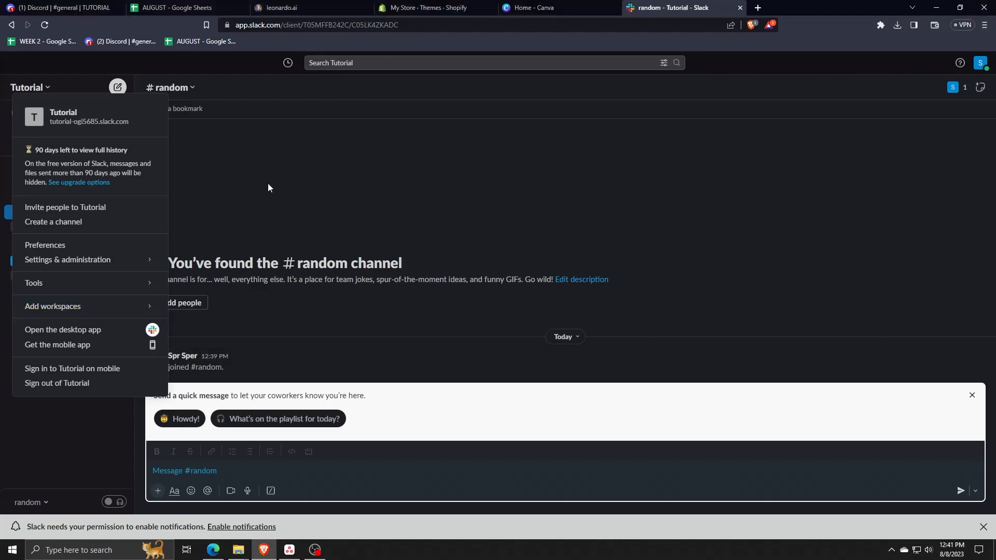
{"action": "left_click", "coordinate": [267, 182]}
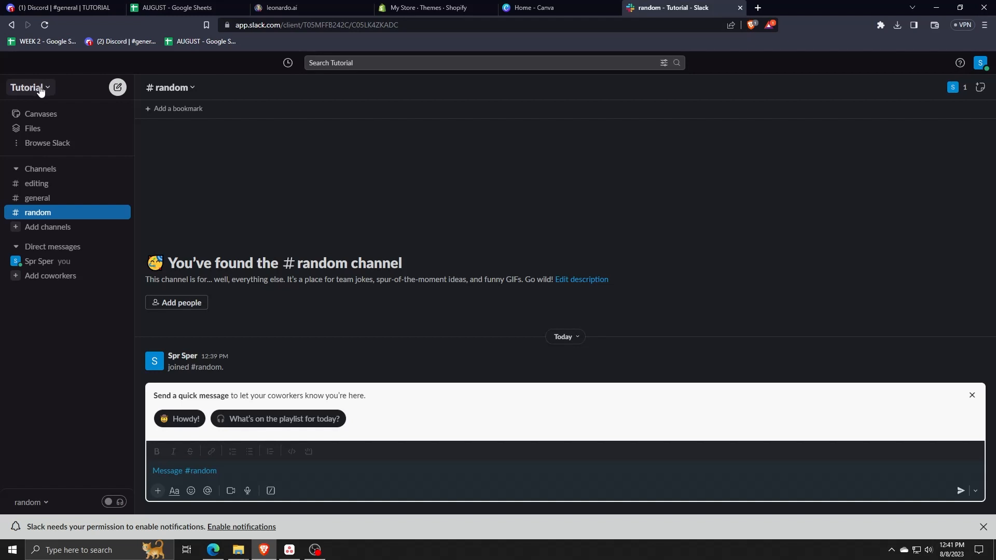
View the editing channel and the general channel.
{"action": "key", "text": "alt+Tab"}
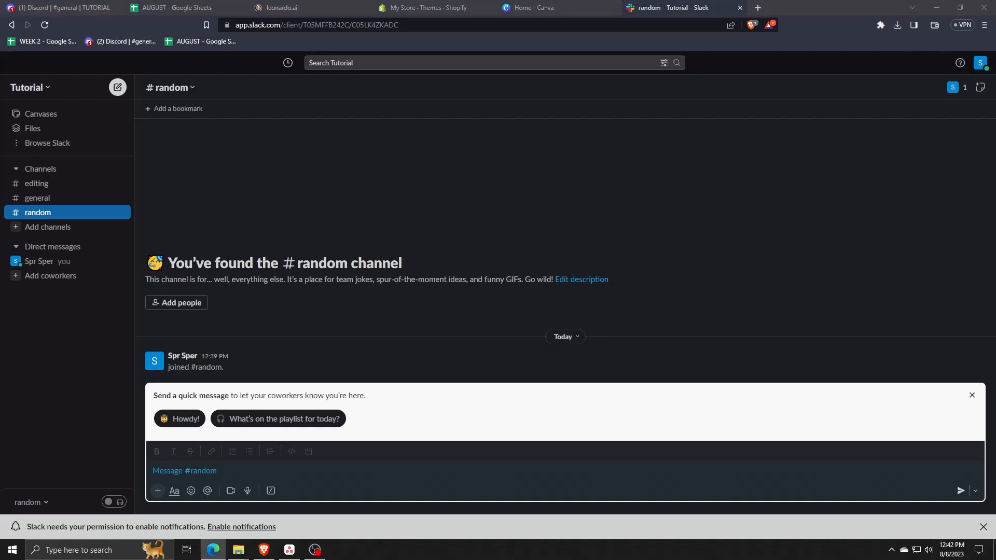
{"action": "key", "text": "alt+Tab"}
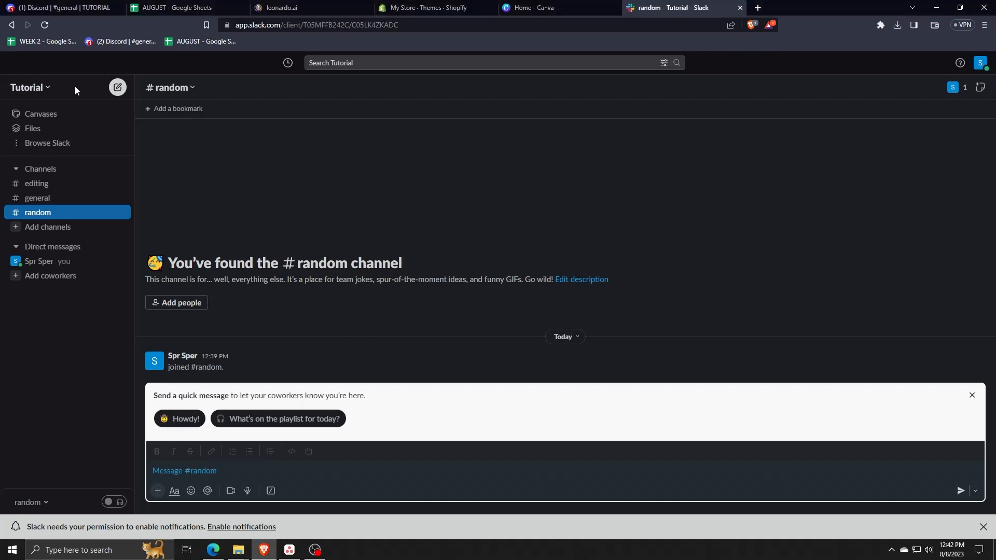
{"action": "left_click", "coordinate": [42, 185]}
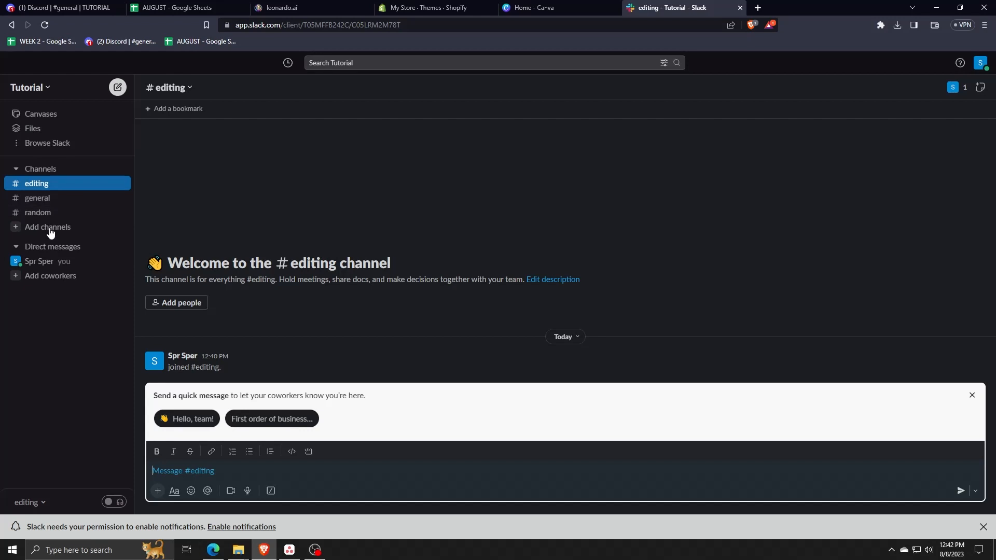
{"action": "left_click", "coordinate": [50, 201]}
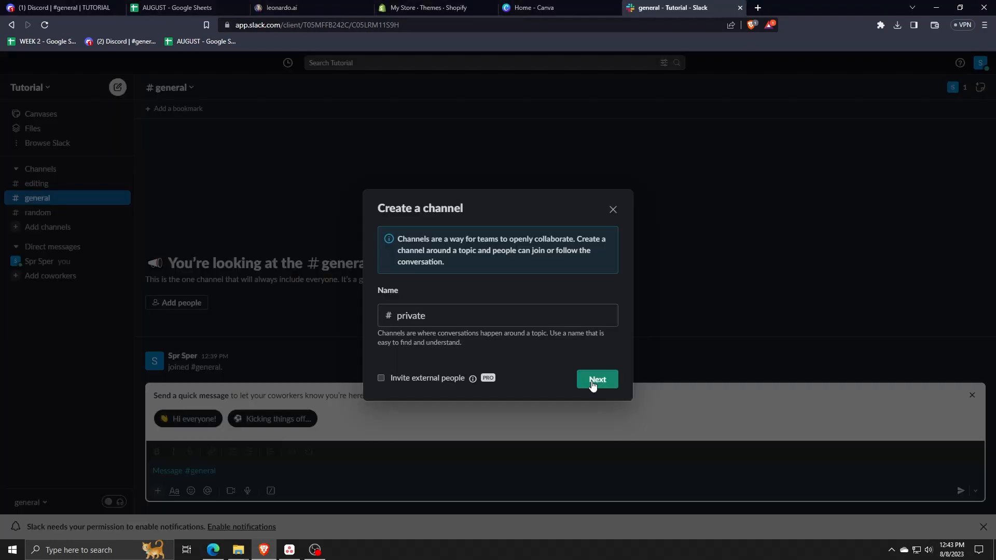
Create a channel named private with visibility limited to specific people, and skip adding people to it.
{"action": "left_click", "coordinate": [594, 381]}
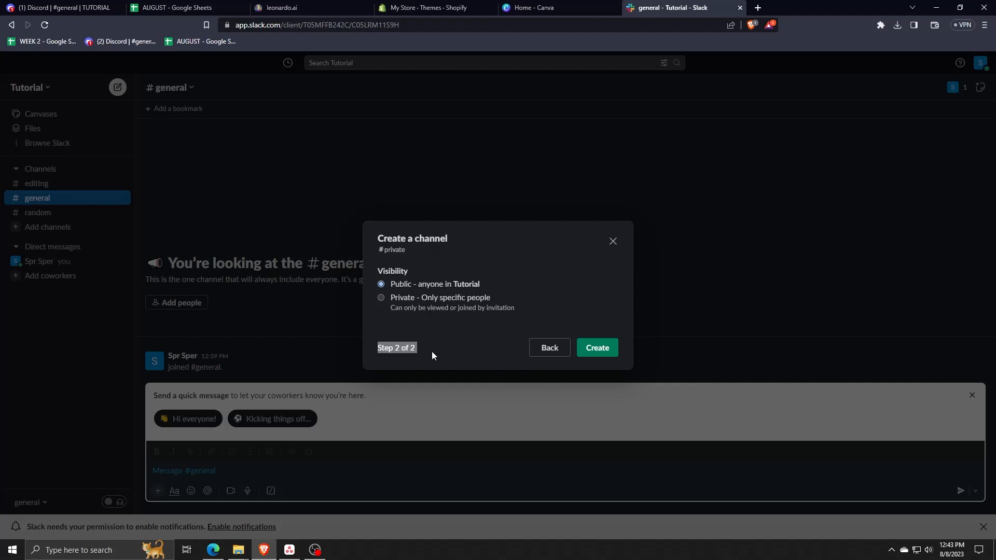
{"action": "left_click", "coordinate": [392, 300]}
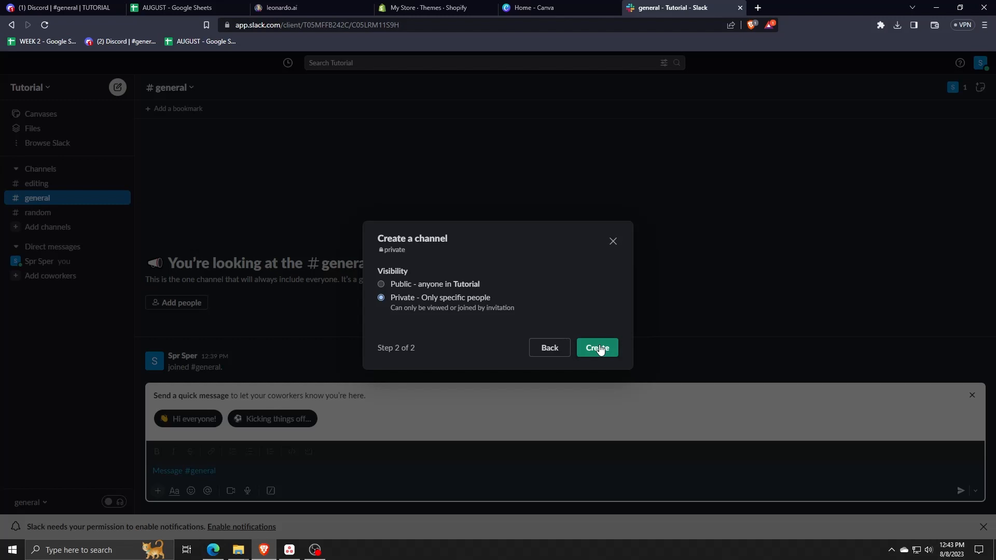
{"action": "left_click", "coordinate": [600, 349]}
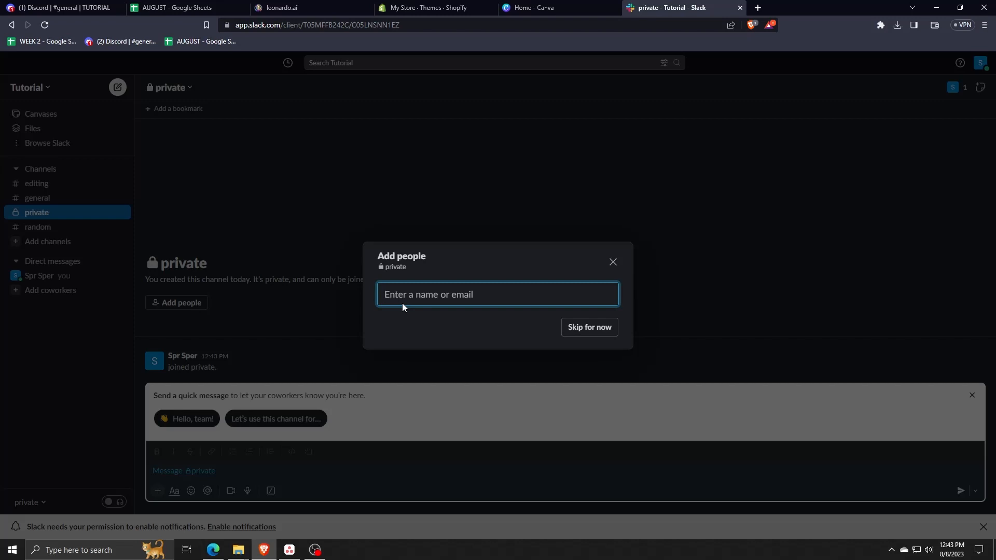
{"action": "left_click", "coordinate": [580, 328]}
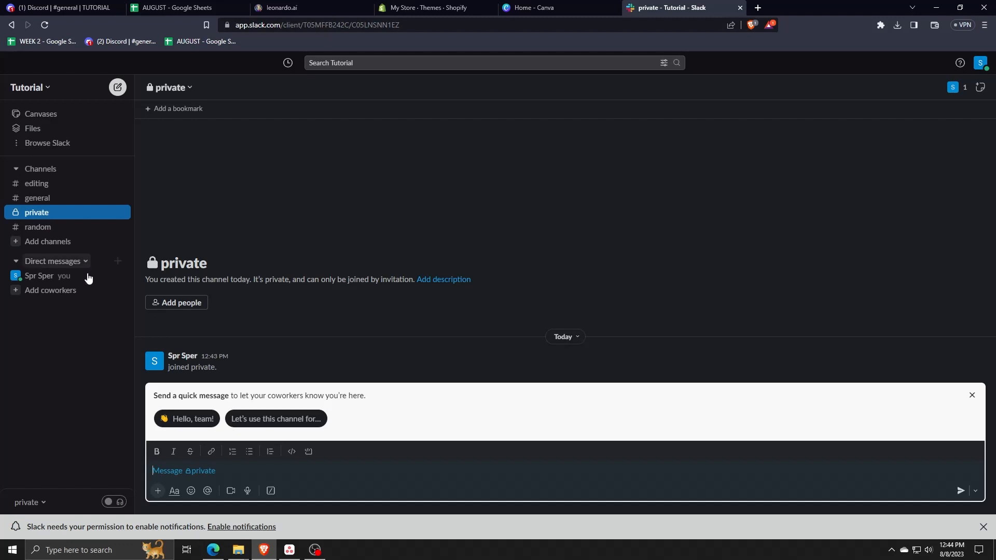
Review the options for adding people to the private channel, and cancel without adding anyone.
{"action": "left_click", "coordinate": [165, 302]}
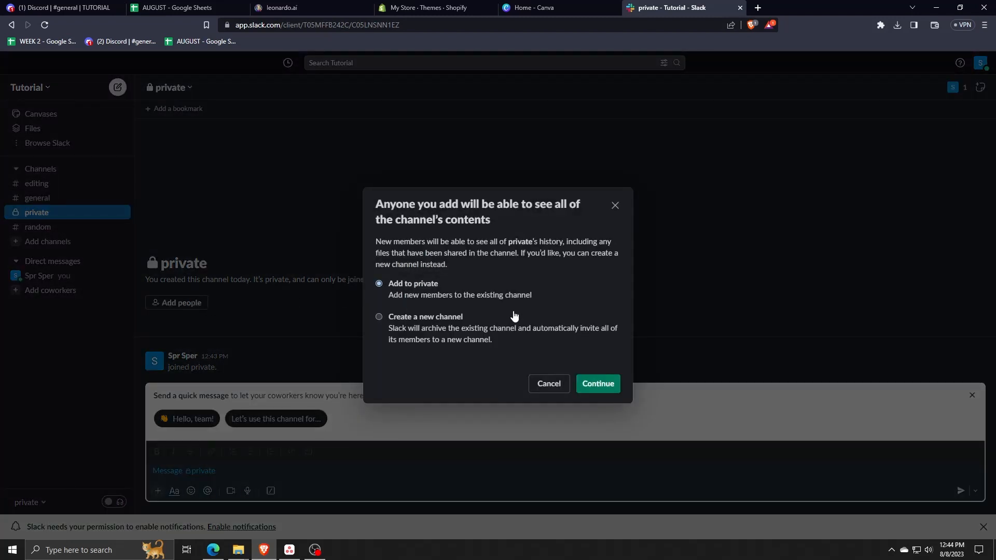
{"action": "key", "text": "alt+Tab"}
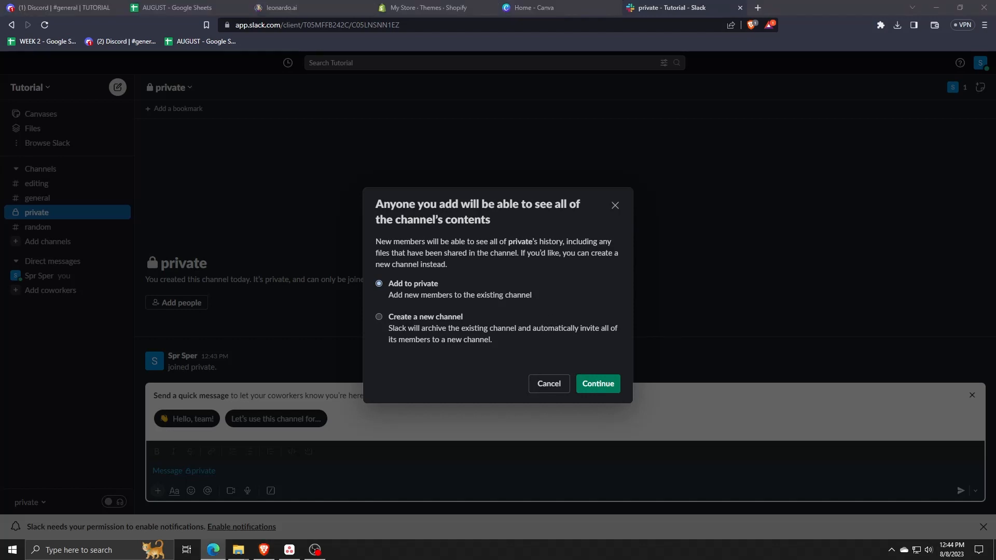
{"action": "key", "text": "alt+Tab"}
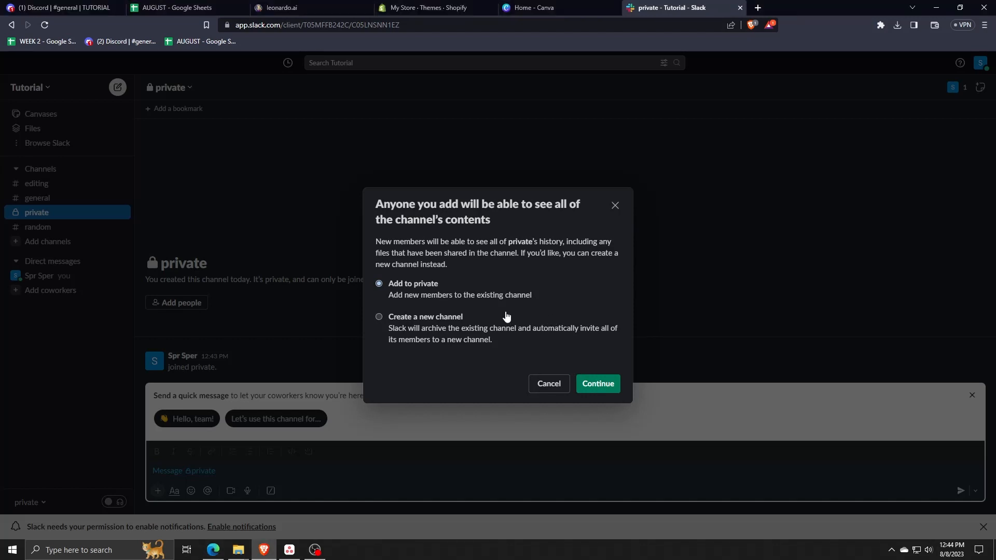
{"action": "left_click", "coordinate": [550, 386]}
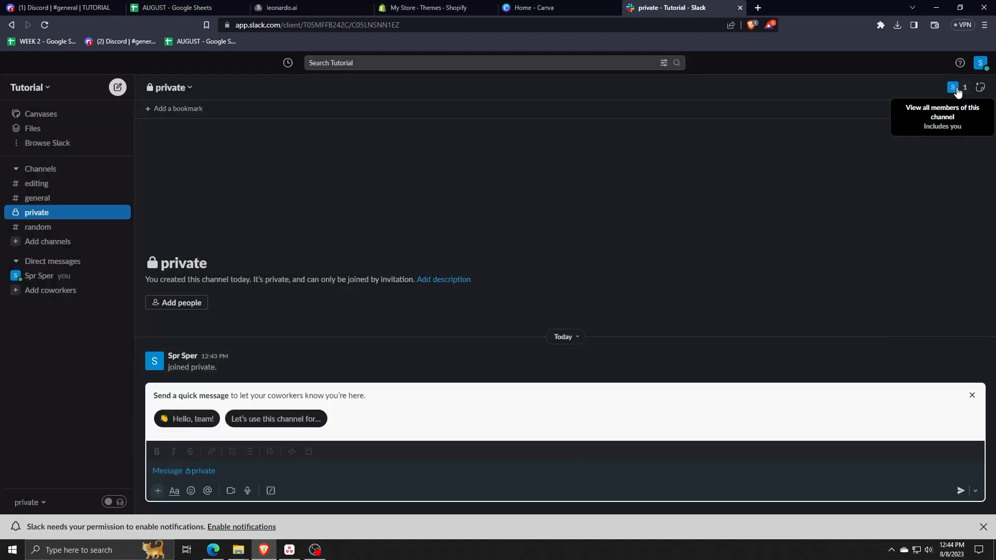
{"action": "key", "text": "alt+Tab"}
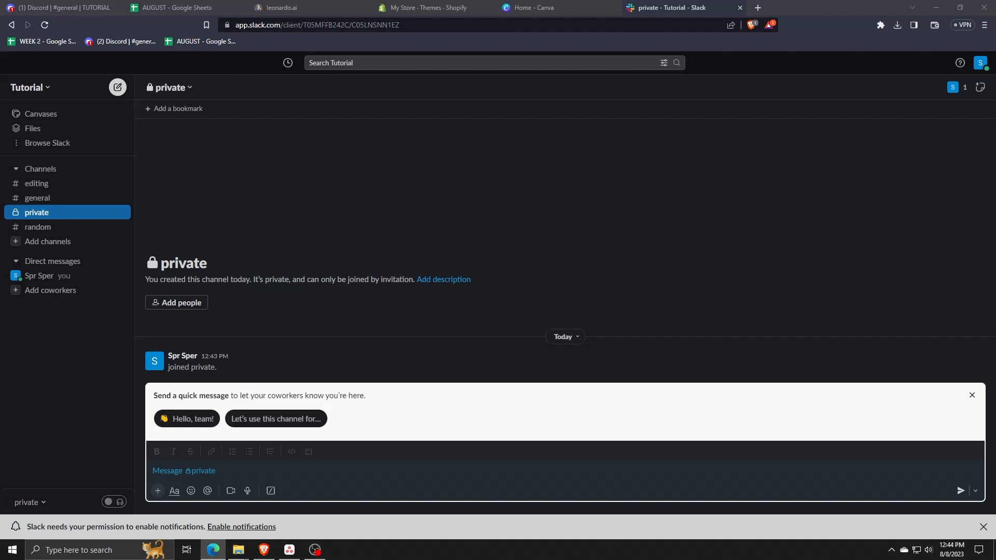
{"action": "key", "text": "alt+Tab"}
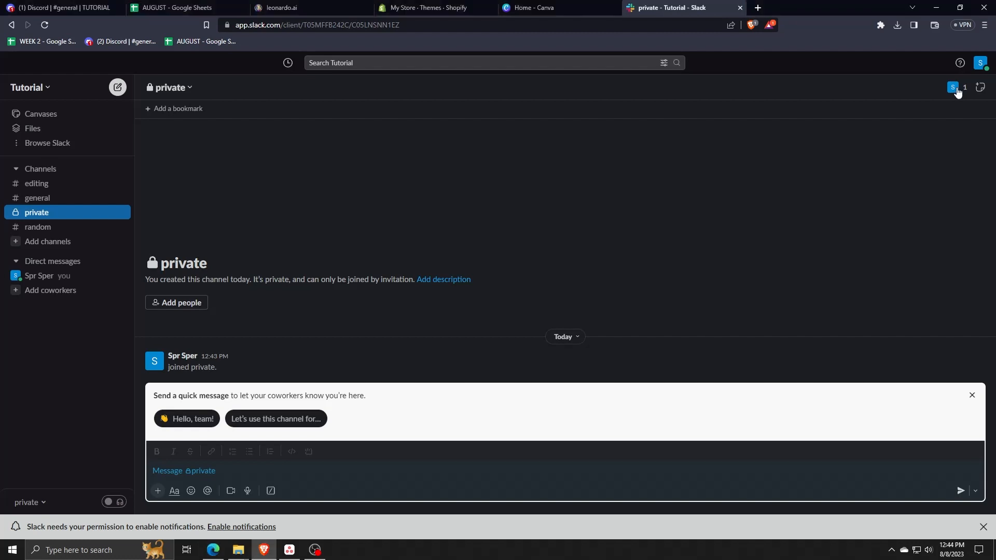
{"action": "key", "text": "alt+Tab"}
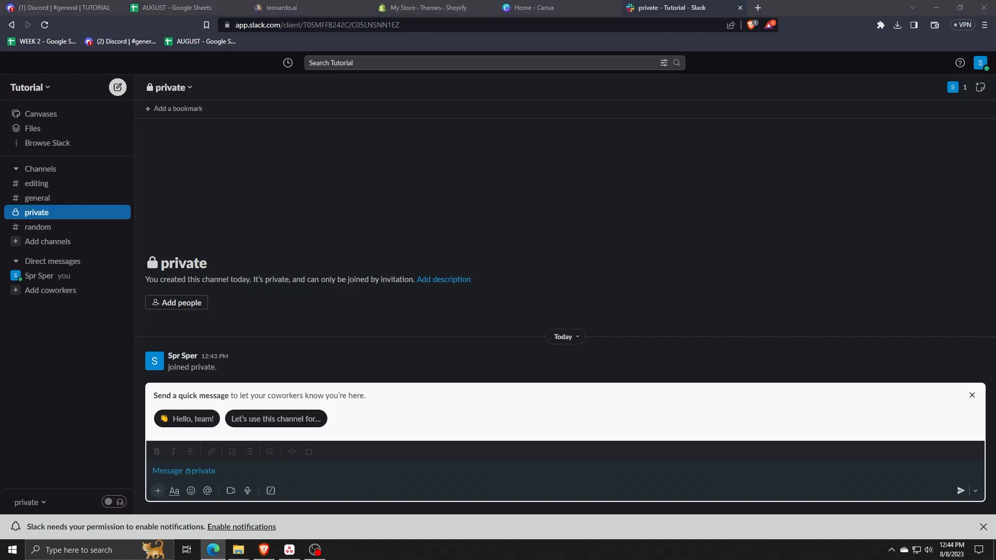
{"action": "key", "text": "alt+Tab"}
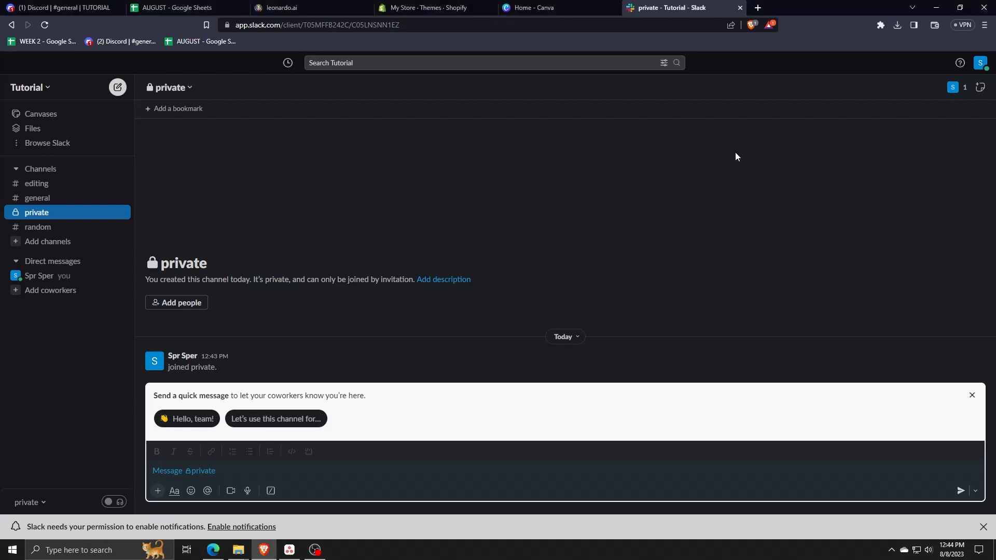
View the account owner's own conversation under the direct messages.
{"action": "right_click", "coordinate": [61, 261]}
{"action": "left_click", "coordinate": [64, 258]}
{"action": "left_click", "coordinate": [92, 275]}
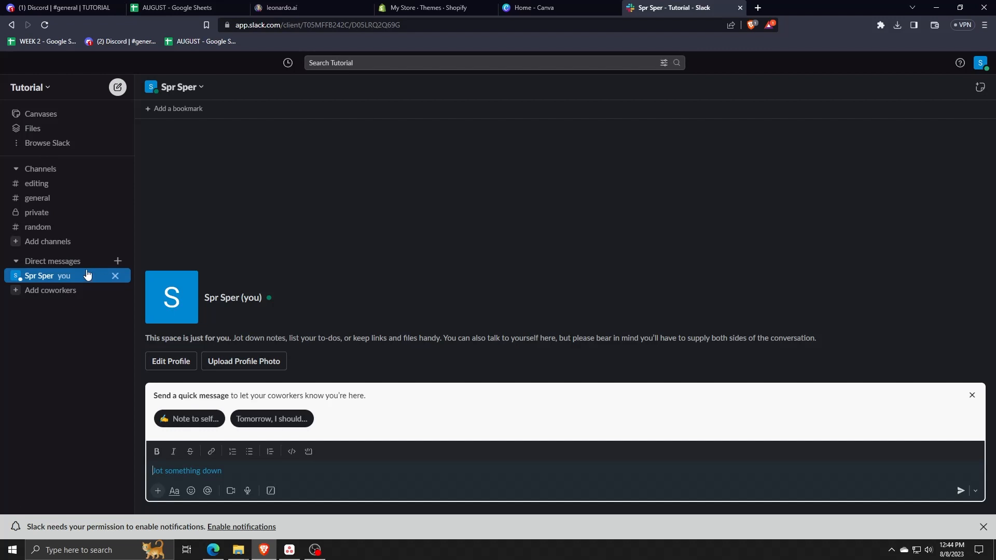
{"action": "key", "text": "alt+Tab"}
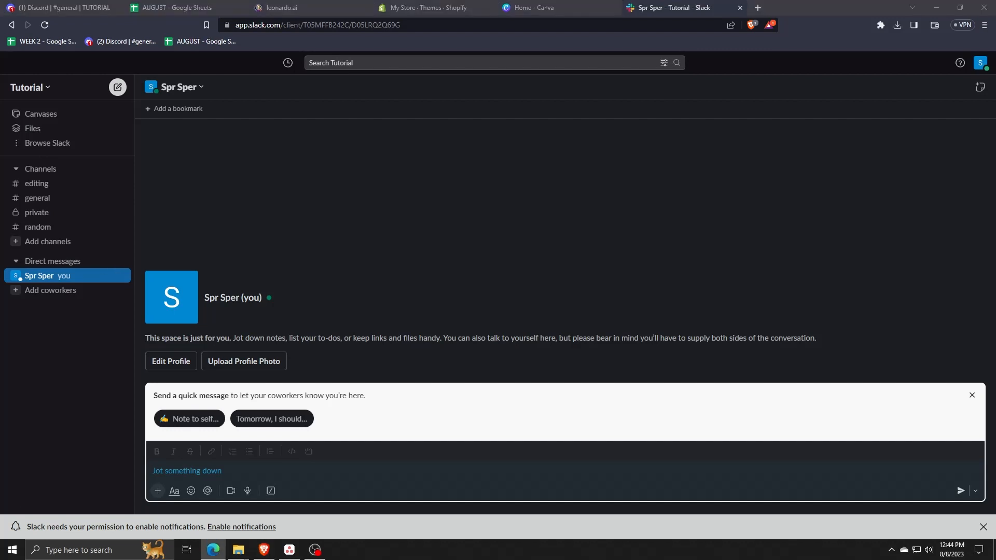
{"action": "key", "text": "alt+Tab"}
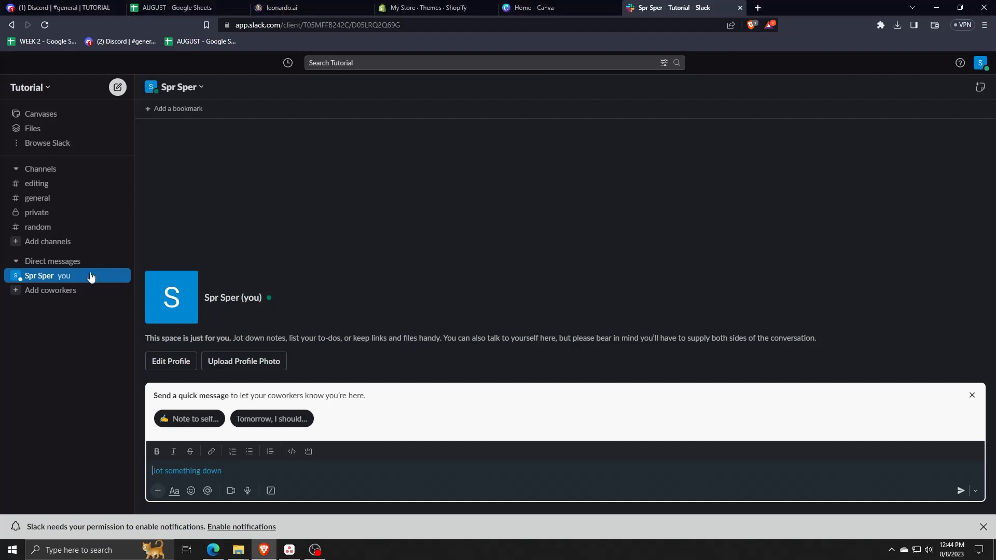
{"action": "key", "text": "alt+Tab"}
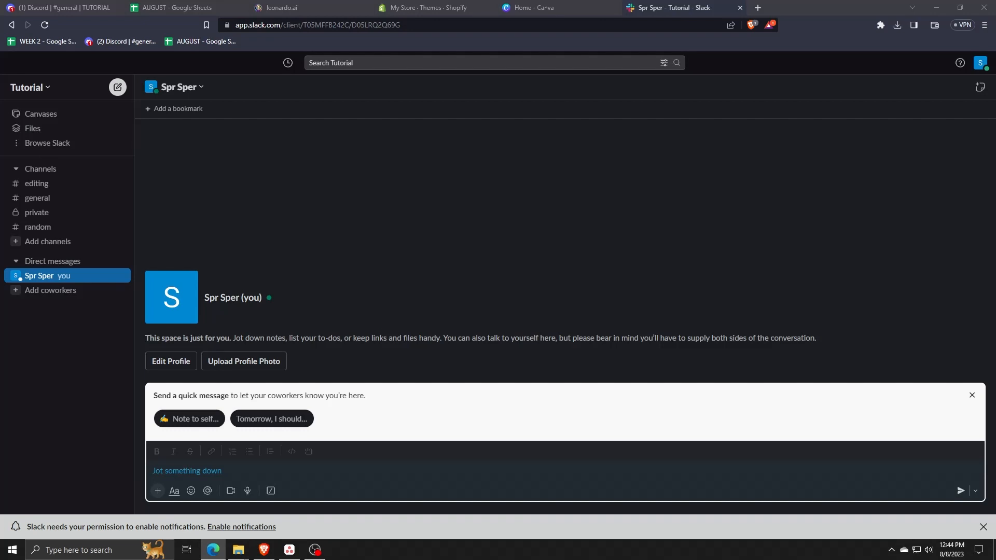
{"action": "key", "text": "alt+Tab"}
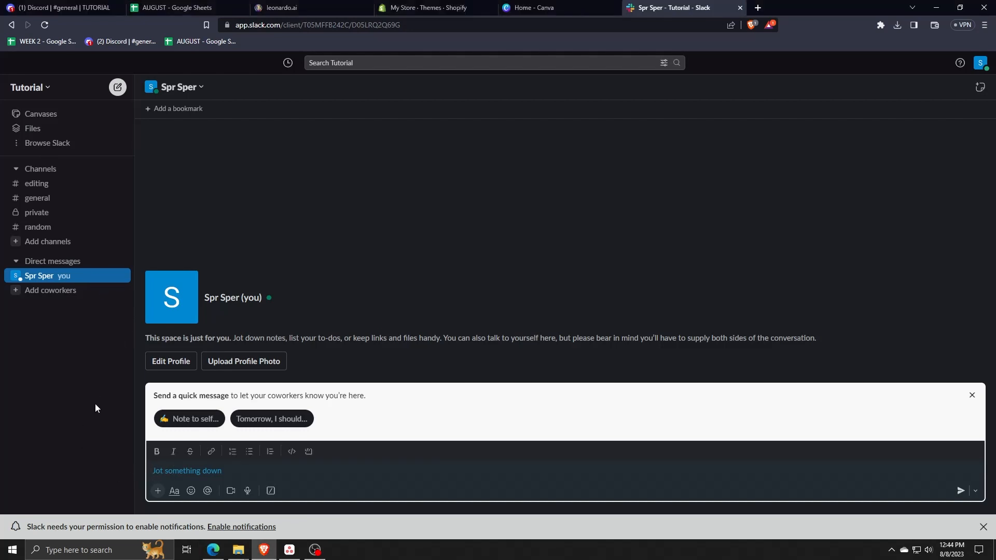
{"action": "key", "text": "alt+Tab"}
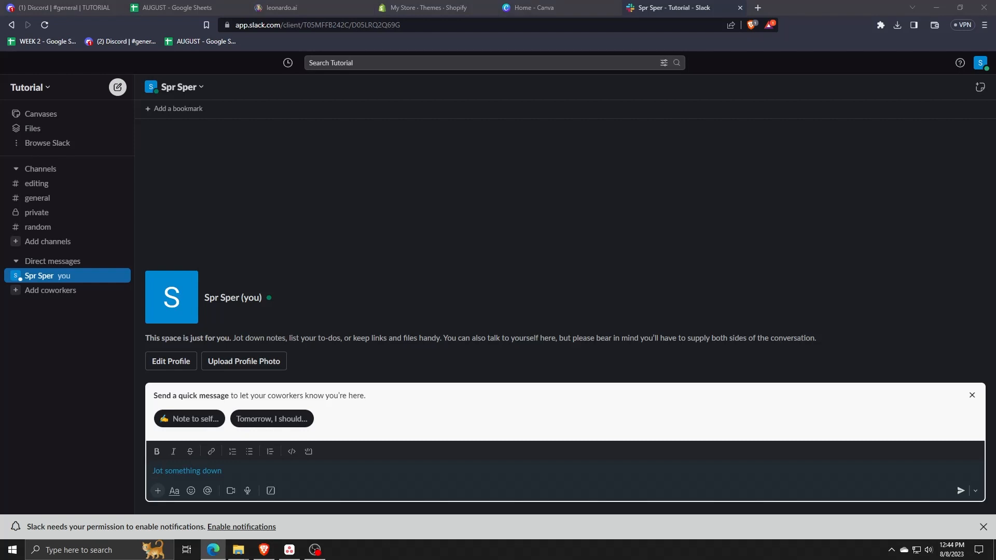
{"action": "key", "text": "alt+Tab"}
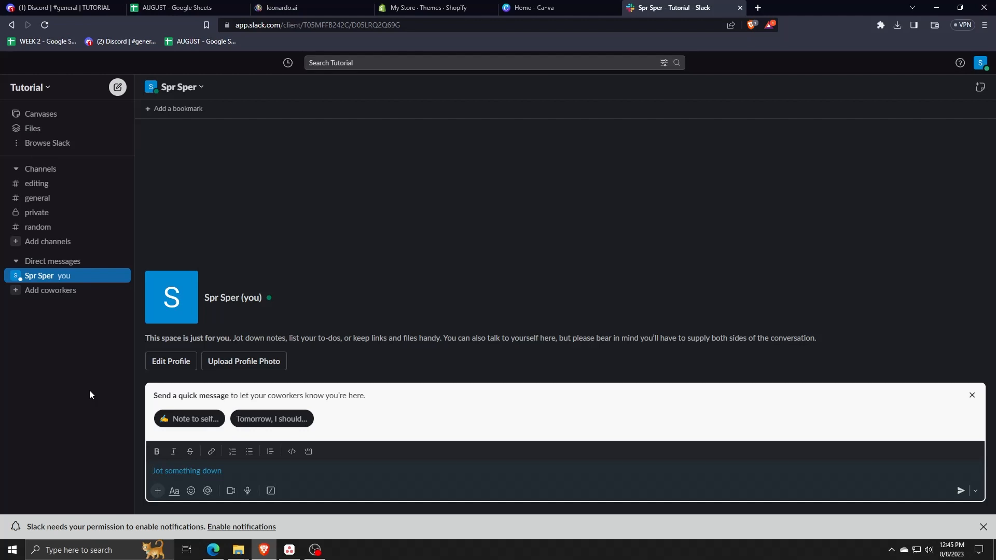
{"action": "key", "text": "alt+Tab"}
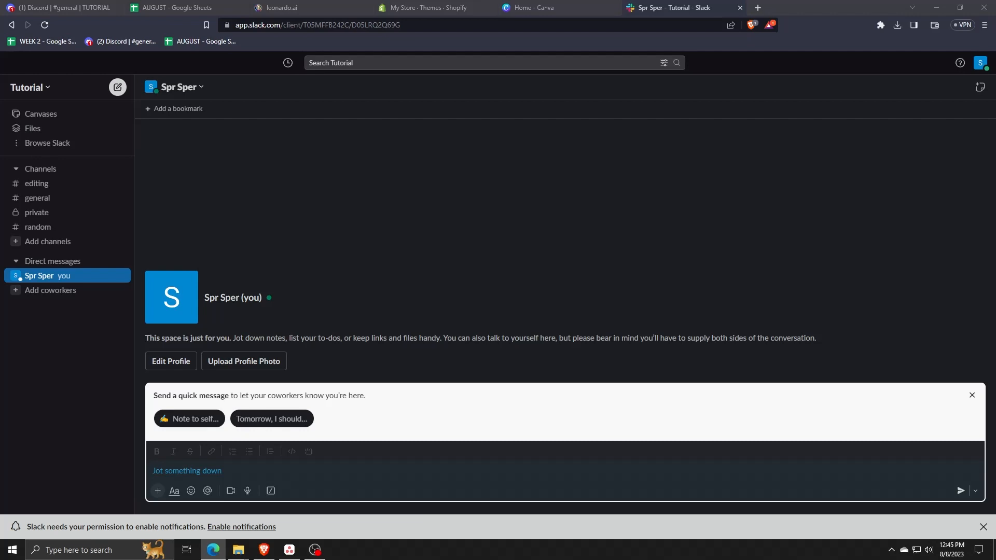
Upload the image 1.png from the computer and send it in the account owner's own conversation.
{"action": "left_click", "coordinate": [415, 322]}
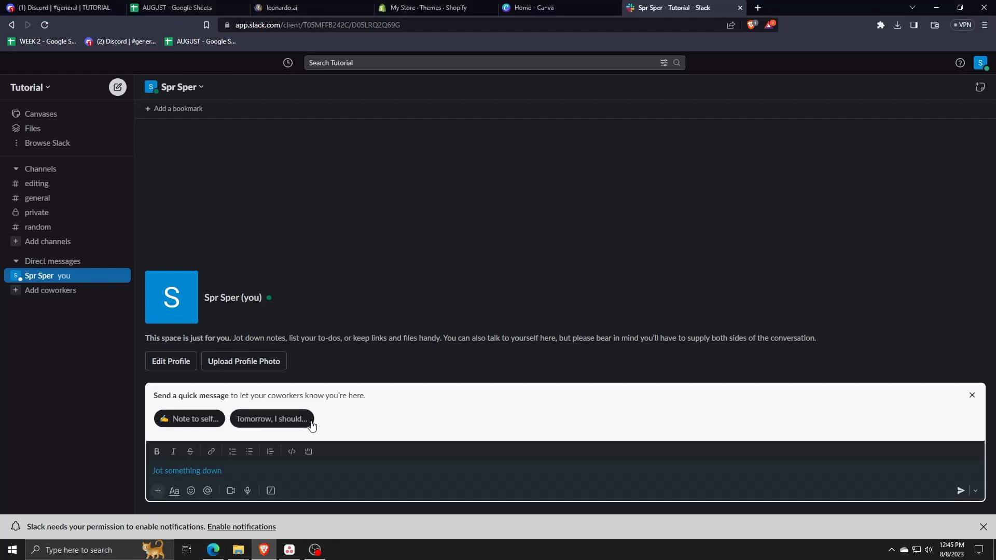
{"action": "left_click", "coordinate": [157, 491]}
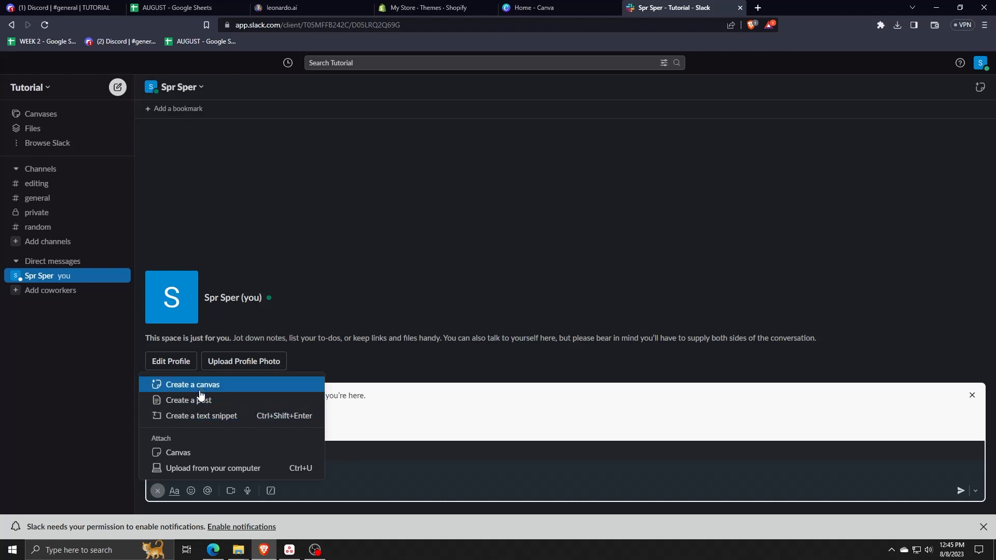
{"action": "left_click", "coordinate": [197, 468]}
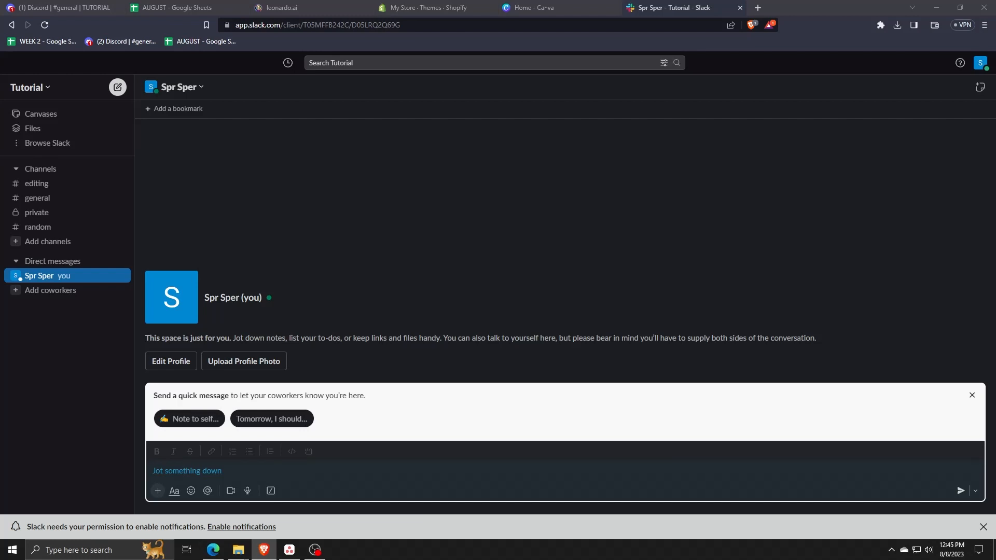
{"action": "double_click", "coordinate": [266, 418]}
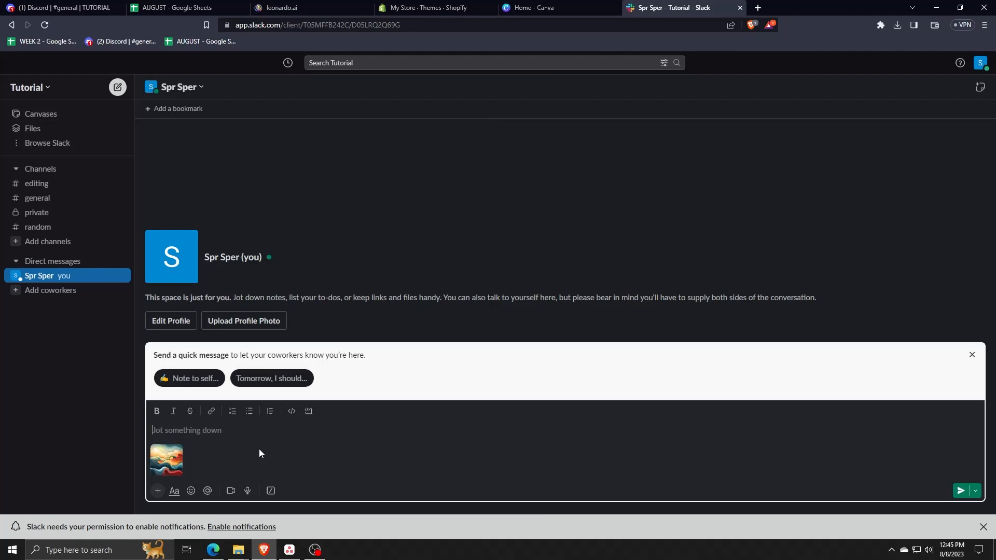
{"action": "key", "text": "Return"}
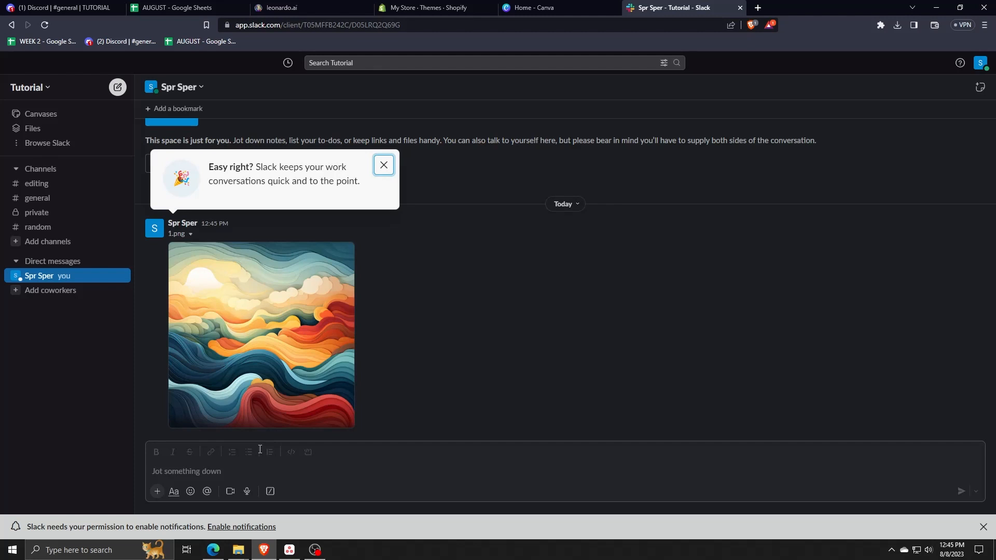
Forward the 1.png file to the editing channel without adding a message.
{"action": "left_click", "coordinate": [327, 260]}
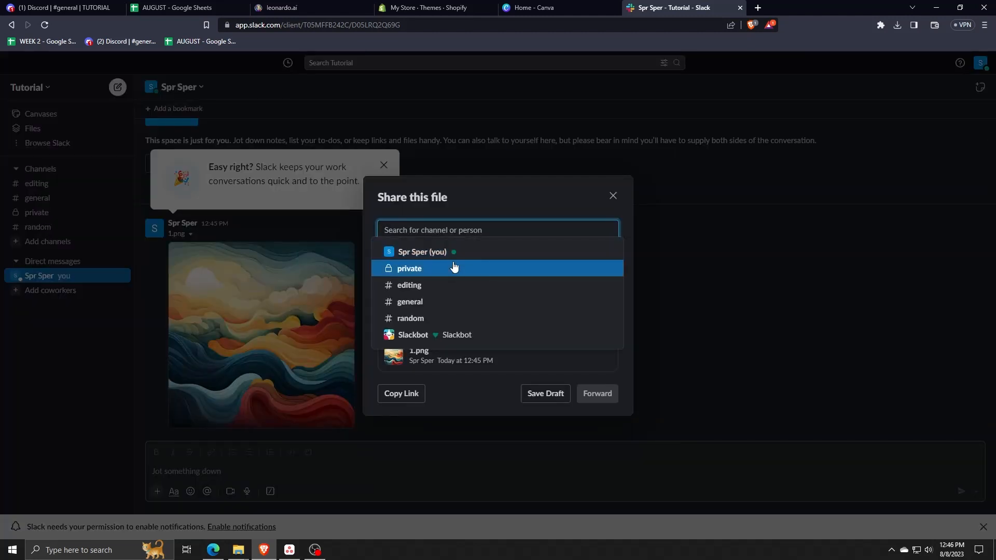
{"action": "left_click", "coordinate": [425, 289]}
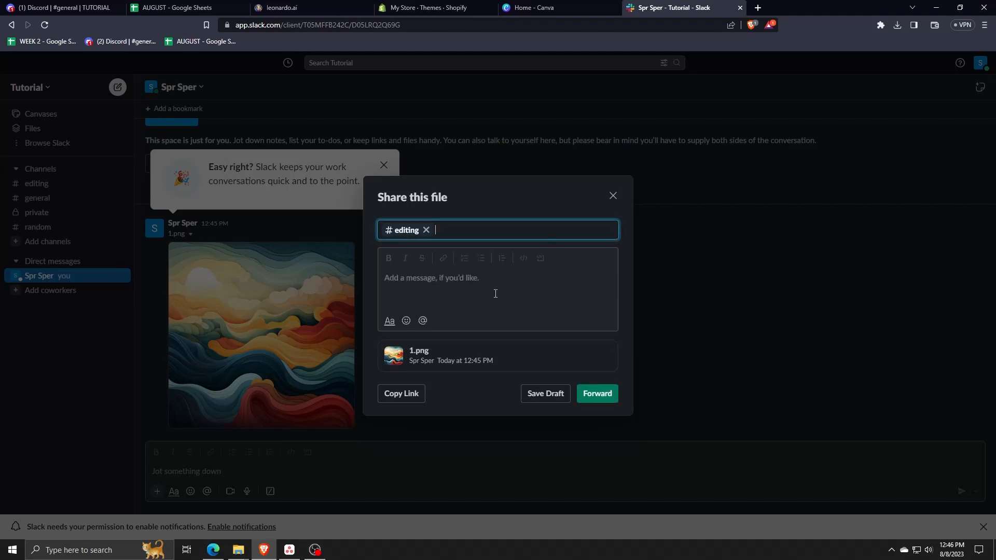
{"action": "left_click", "coordinate": [599, 395]}
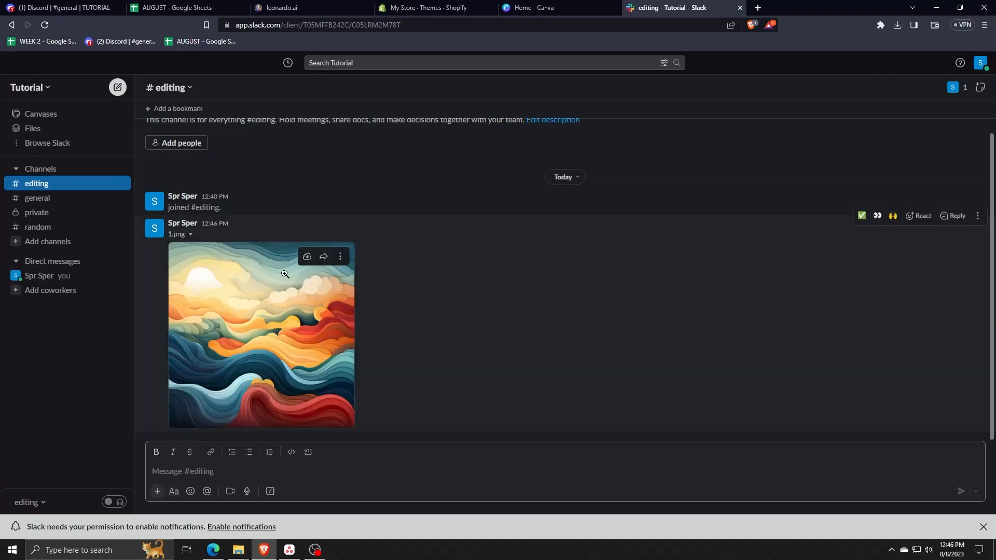
Review the additional file options of the shared 1.png, and start a mention with @ in the editing channel's message draft.
{"action": "left_click", "coordinate": [341, 256]}
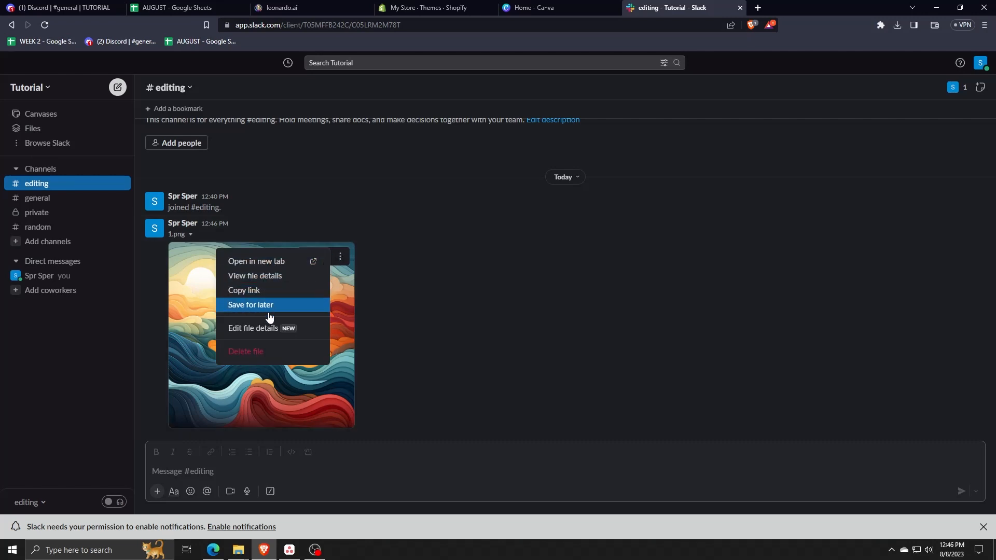
{"action": "left_click", "coordinate": [463, 351]}
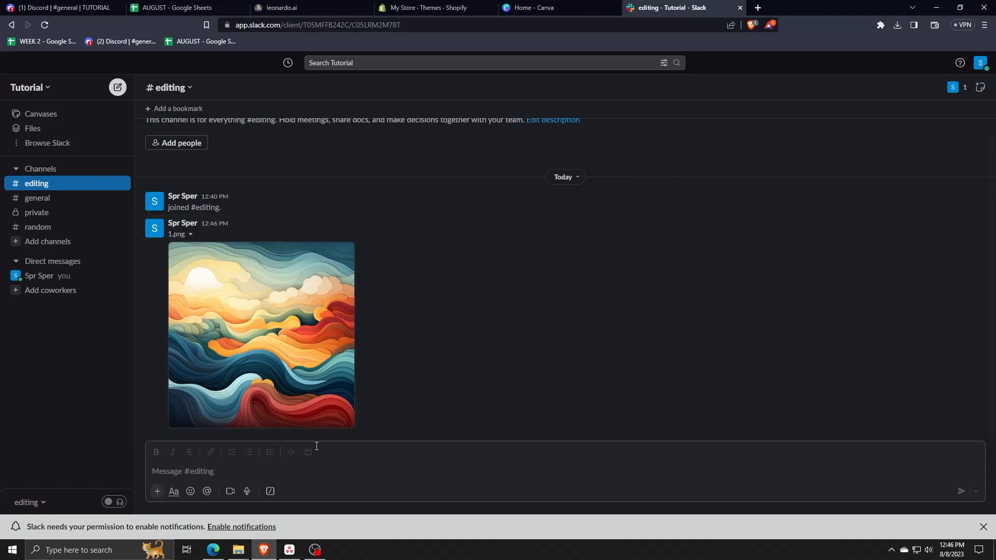
{"action": "left_click", "coordinate": [315, 551]}
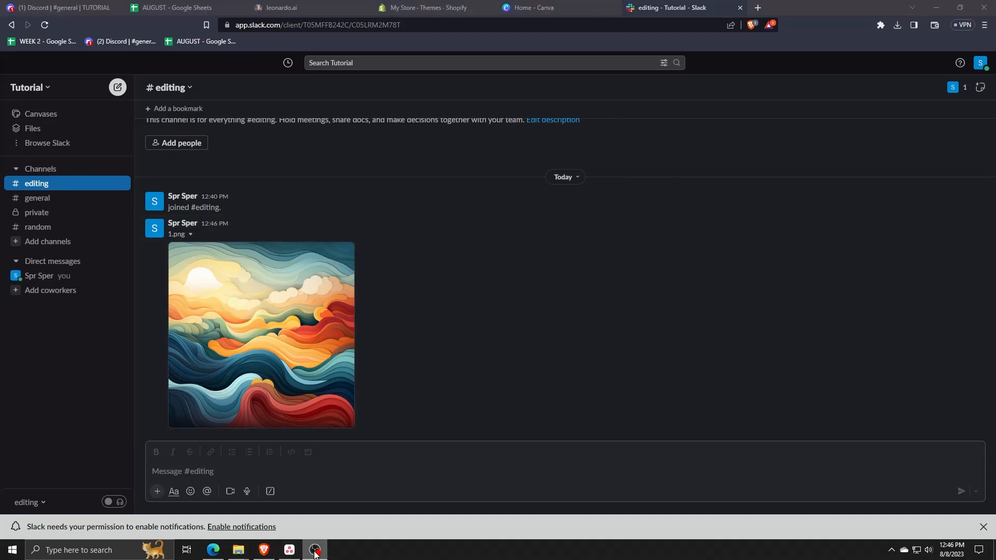
{"action": "type", "text": "@"}
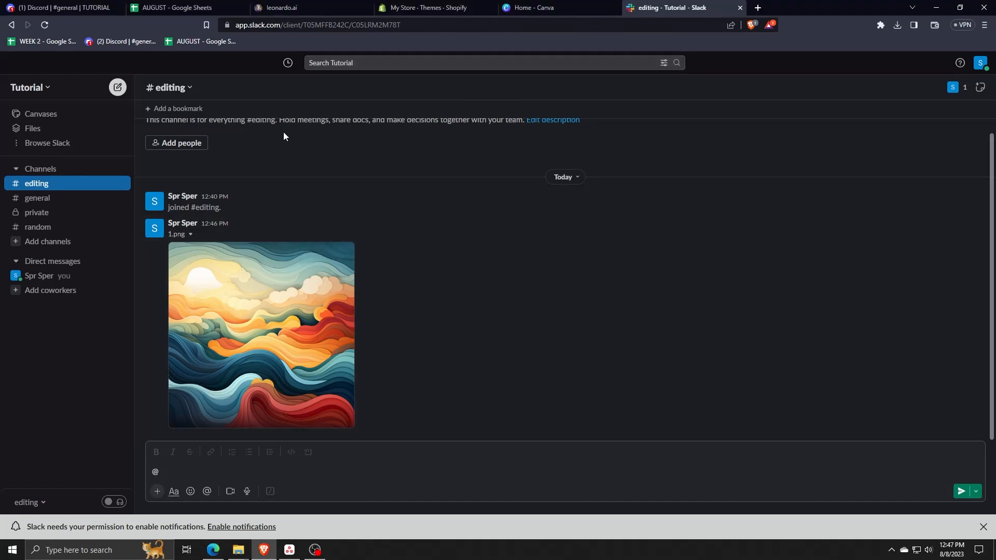
Search the workspace for 1 and view the file details of 1.png.
{"action": "scroll", "coordinate": [290, 132], "scroll_direction": "up", "scroll_amount": 1}
{"action": "left_click", "coordinate": [355, 62]}
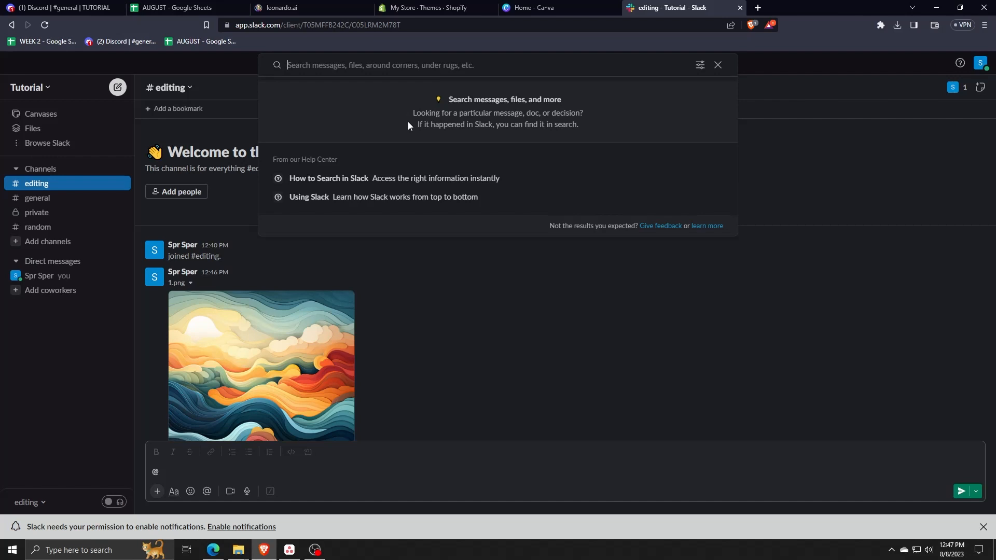
{"action": "key", "text": "alt+Tab"}
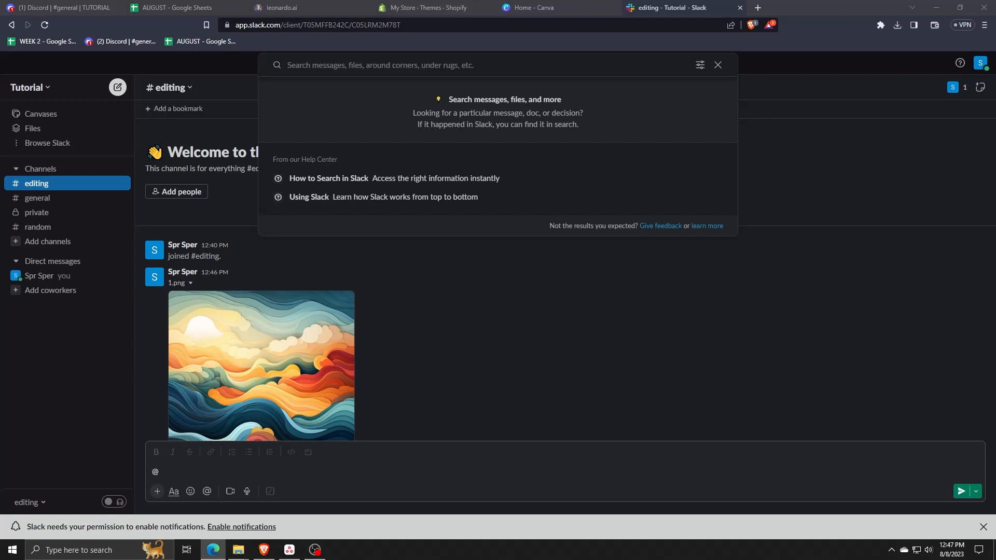
{"action": "left_click", "coordinate": [605, 338]}
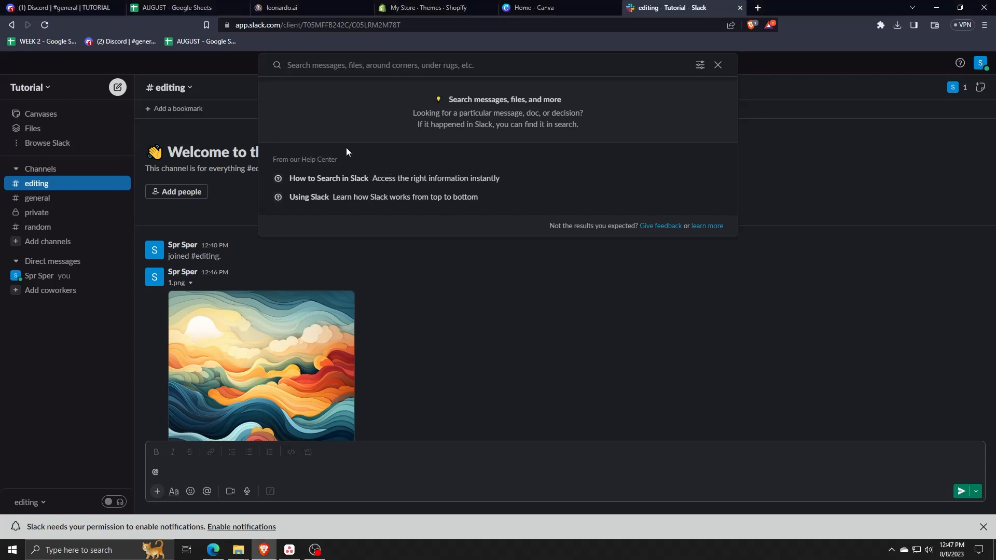
{"action": "type", "text": "1"}
{"action": "left_click", "coordinate": [367, 152]}
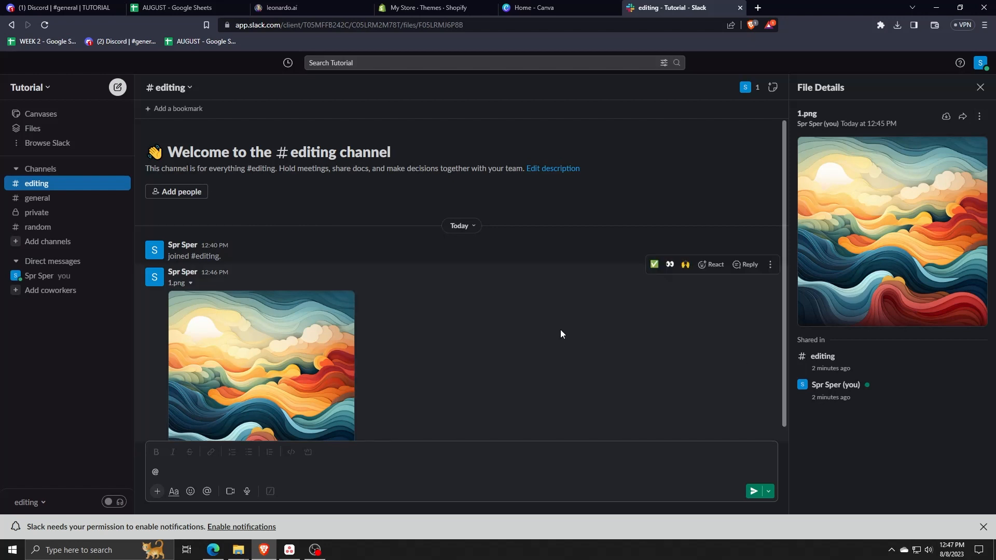
Return to the account owner's own conversation under the direct messages.
{"action": "key", "text": "alt+Tab"}
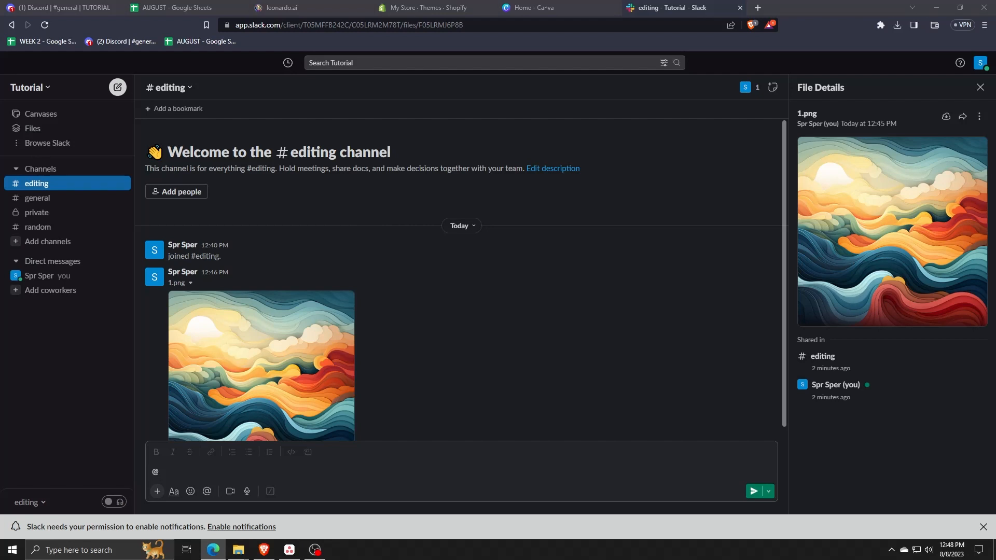
{"action": "left_click", "coordinate": [563, 315]}
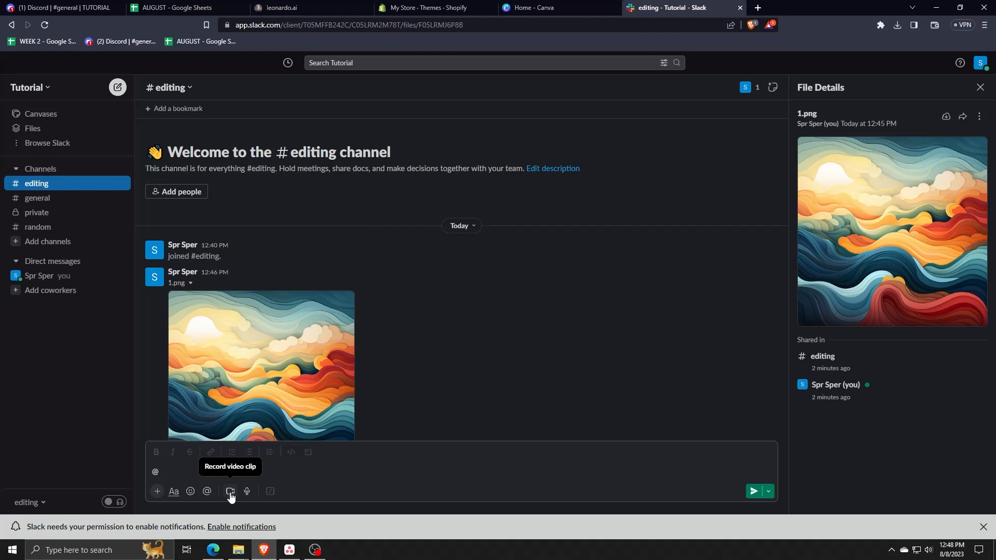
{"action": "left_click", "coordinate": [68, 276]}
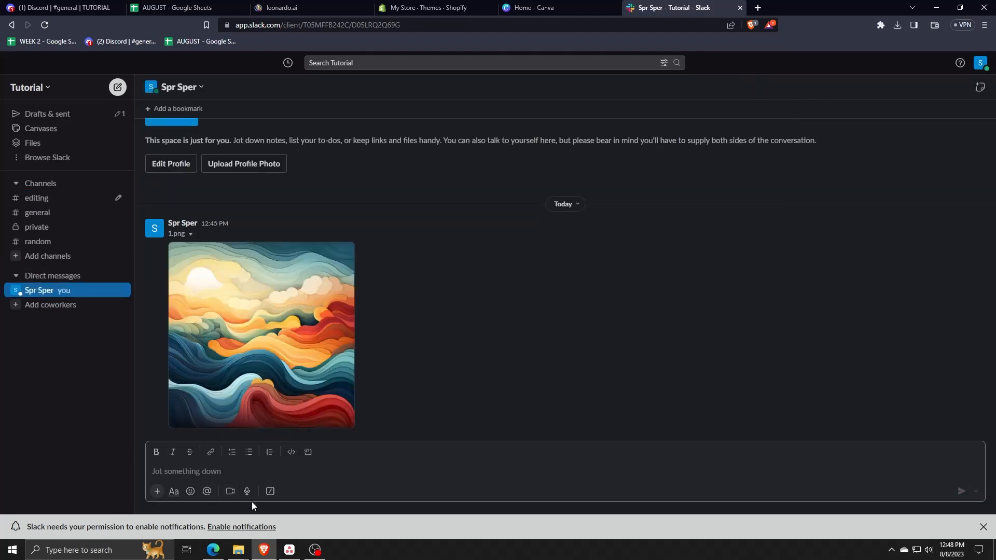